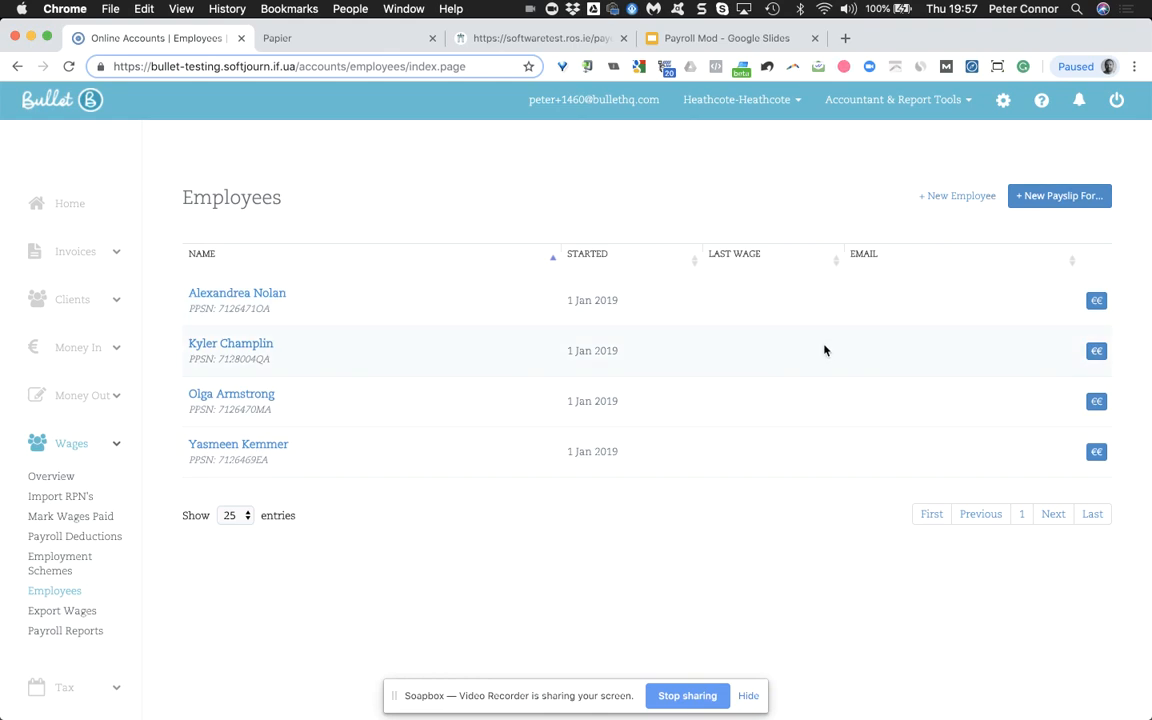
Start a new payslip for the first listed employee and choose to enter the gross wage
click(1040, 196)
click(1042, 224)
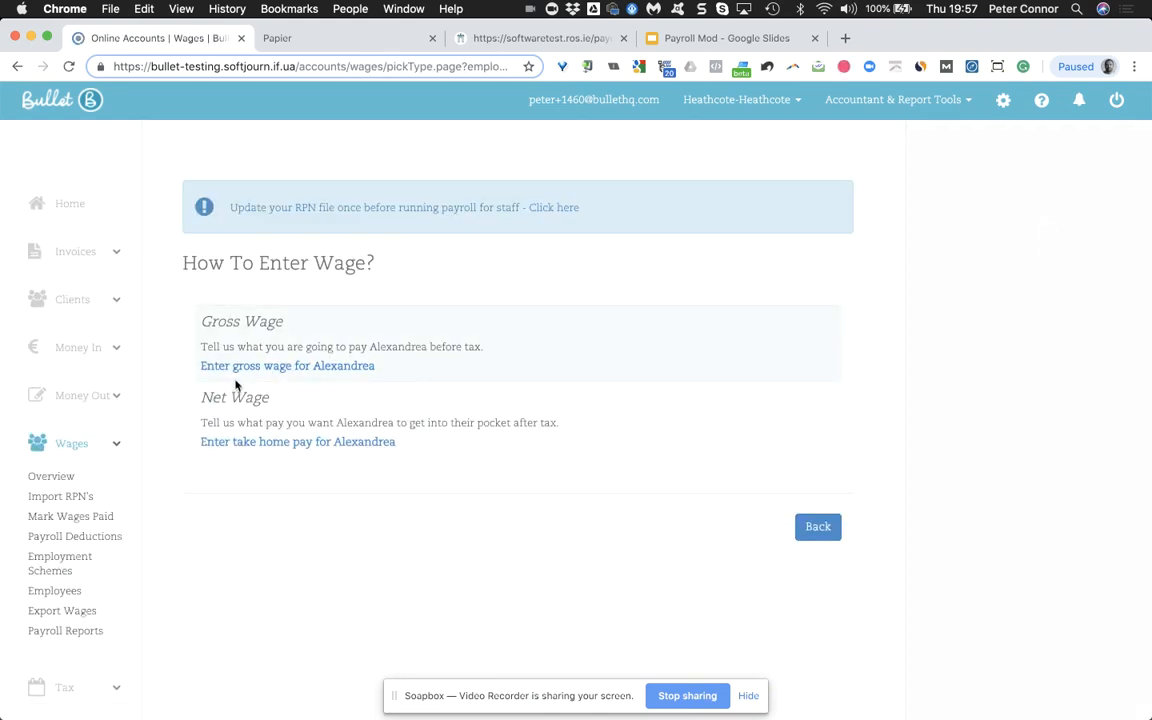
click(250, 368)
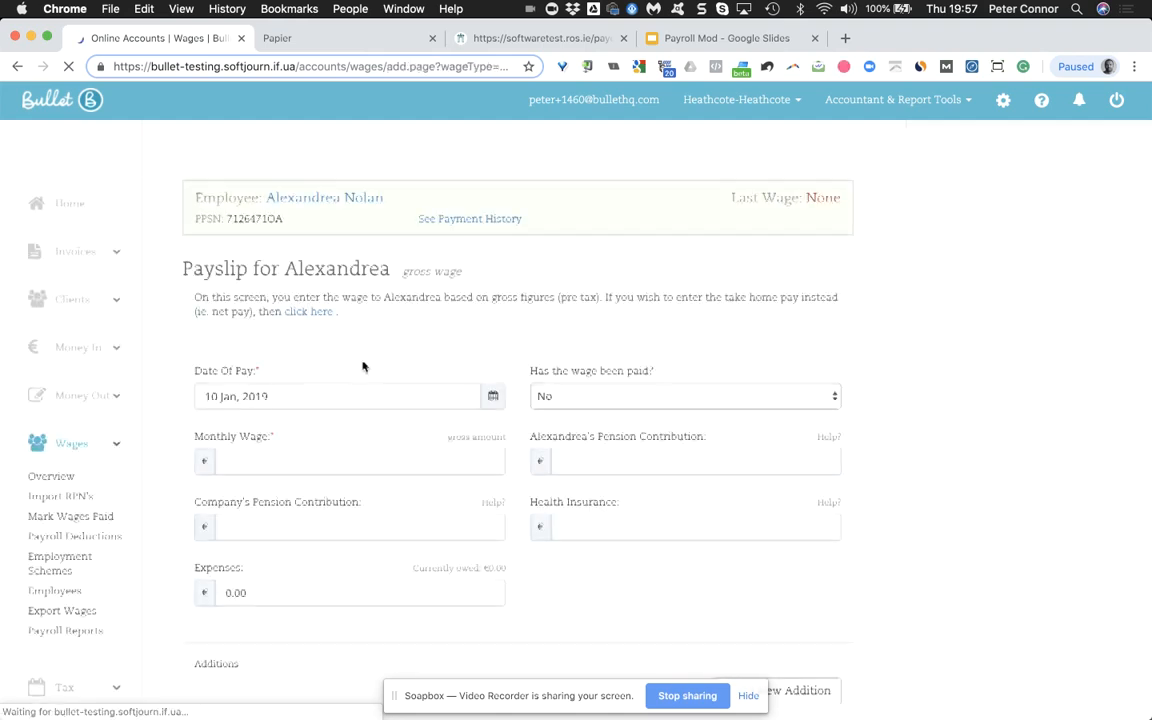
Set the monthly wage to €1000, mark the wage as paid, and choose Current Account as the paying account
click(393, 462)
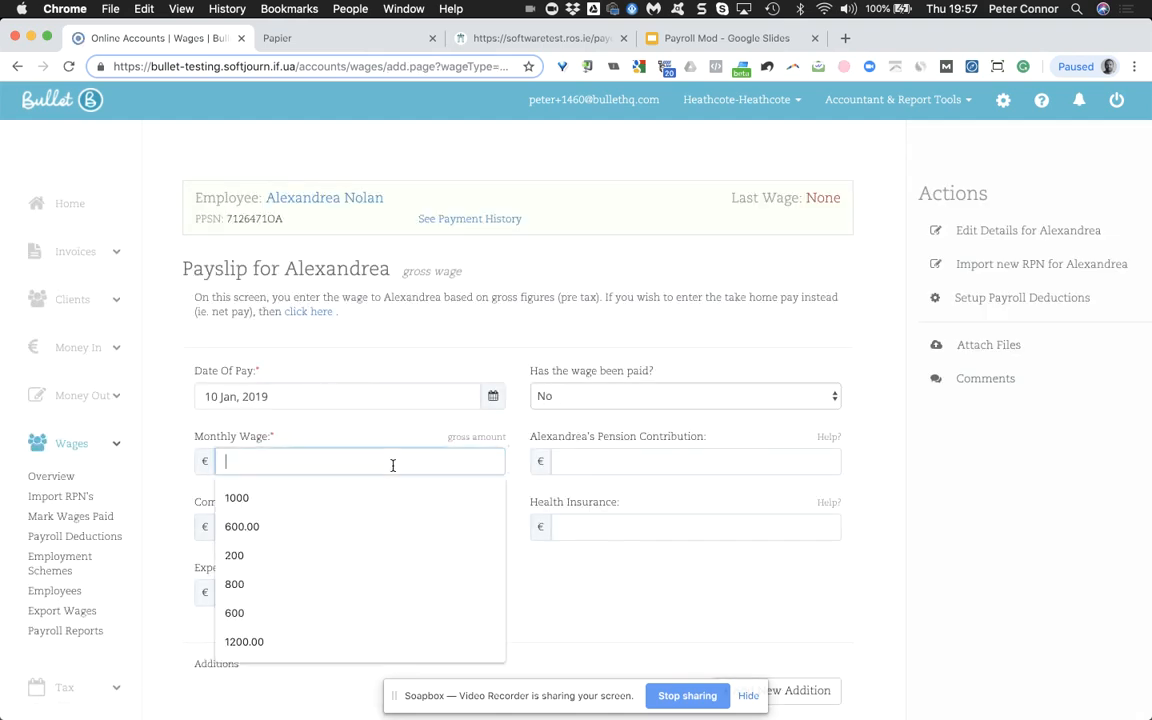
click(361, 510)
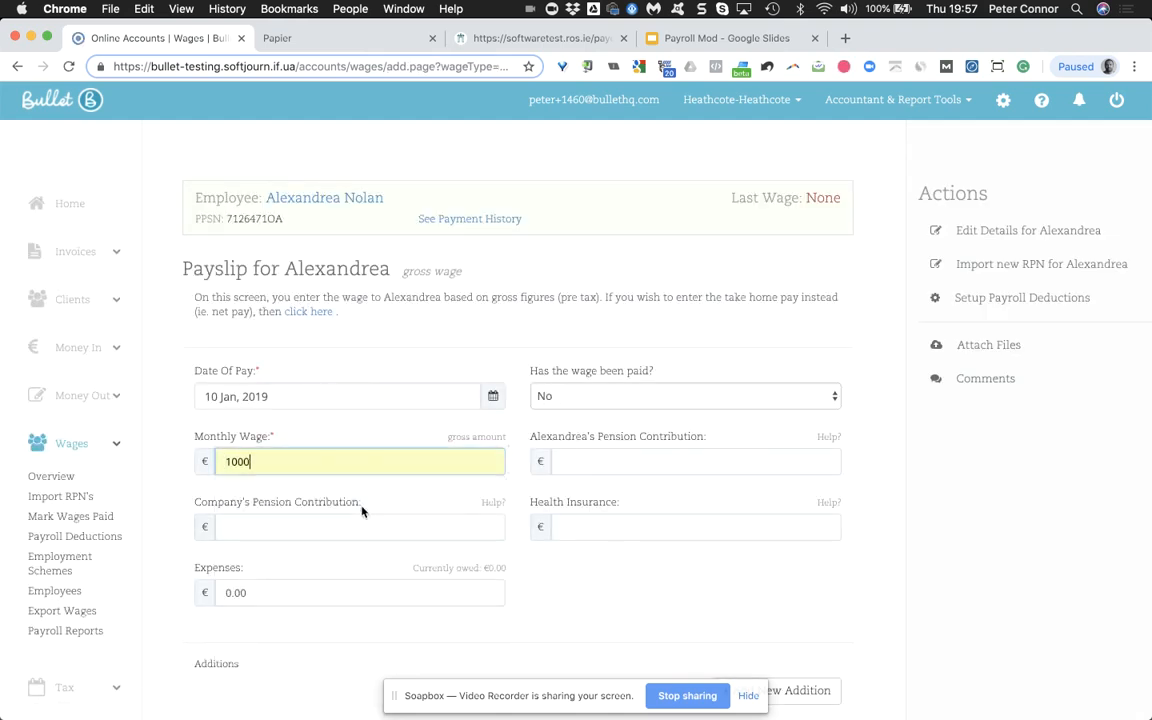
click(638, 396)
click(638, 380)
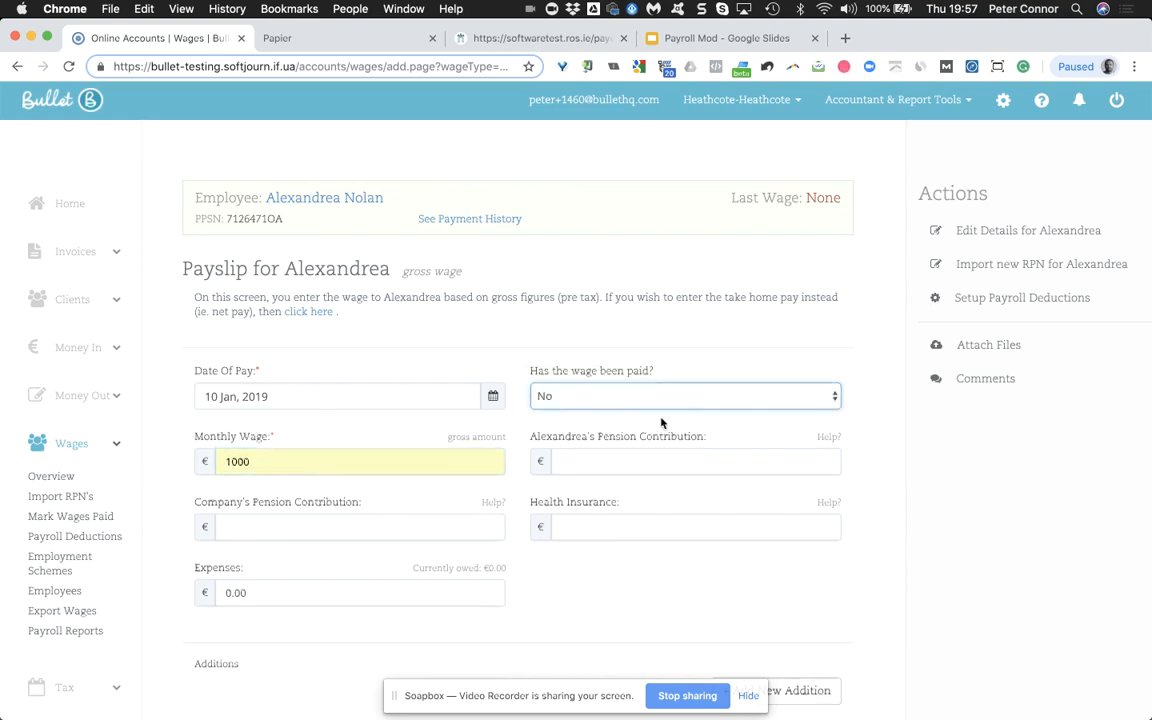
click(654, 456)
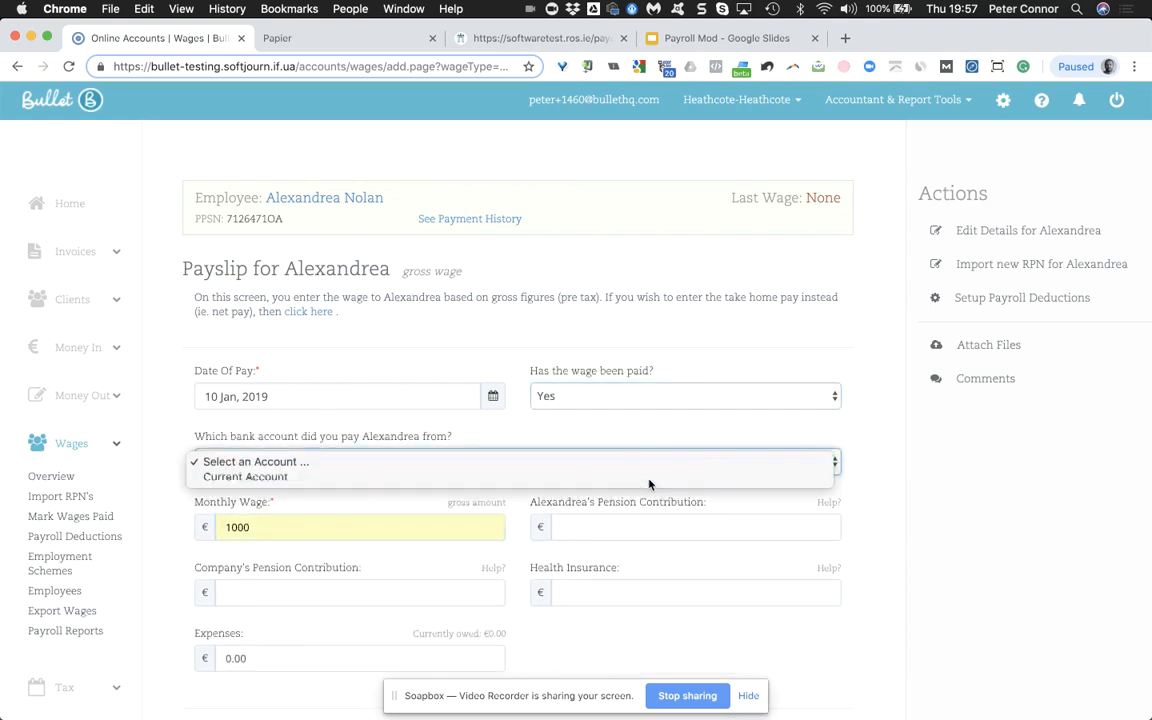
click(648, 478)
Review and save the payslip, continuing to the monthly payroll report
scroll(762, 558, down, 5)
click(806, 642)
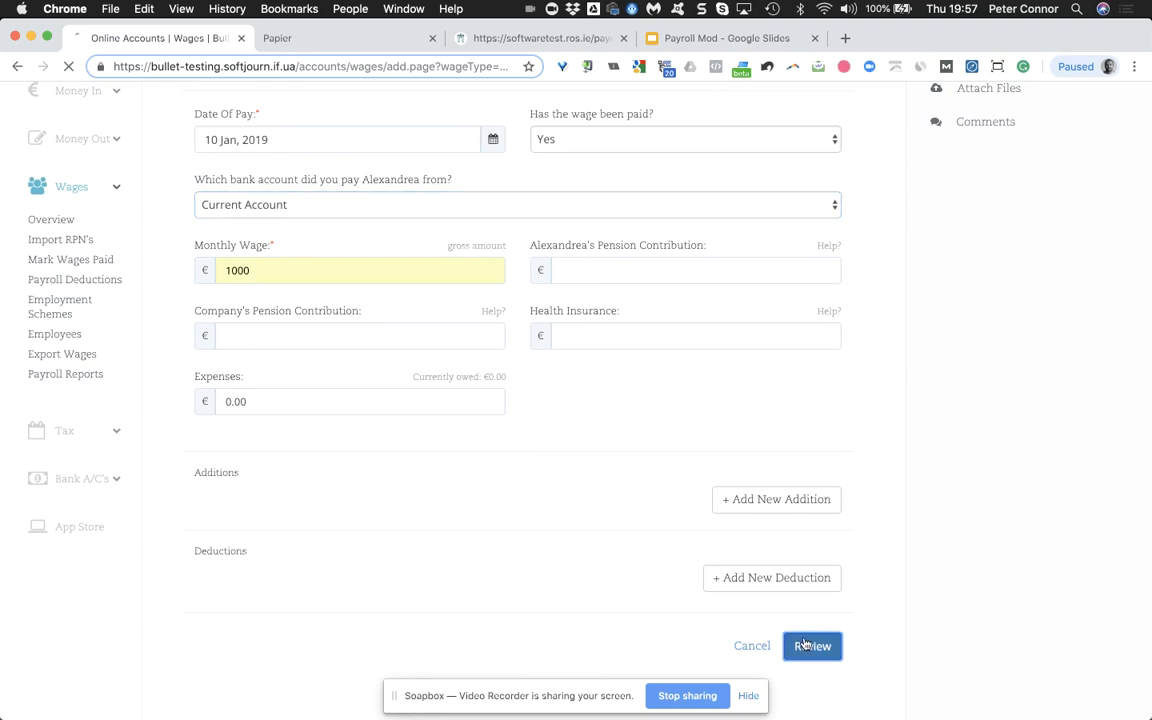
scroll(806, 644, down, 5)
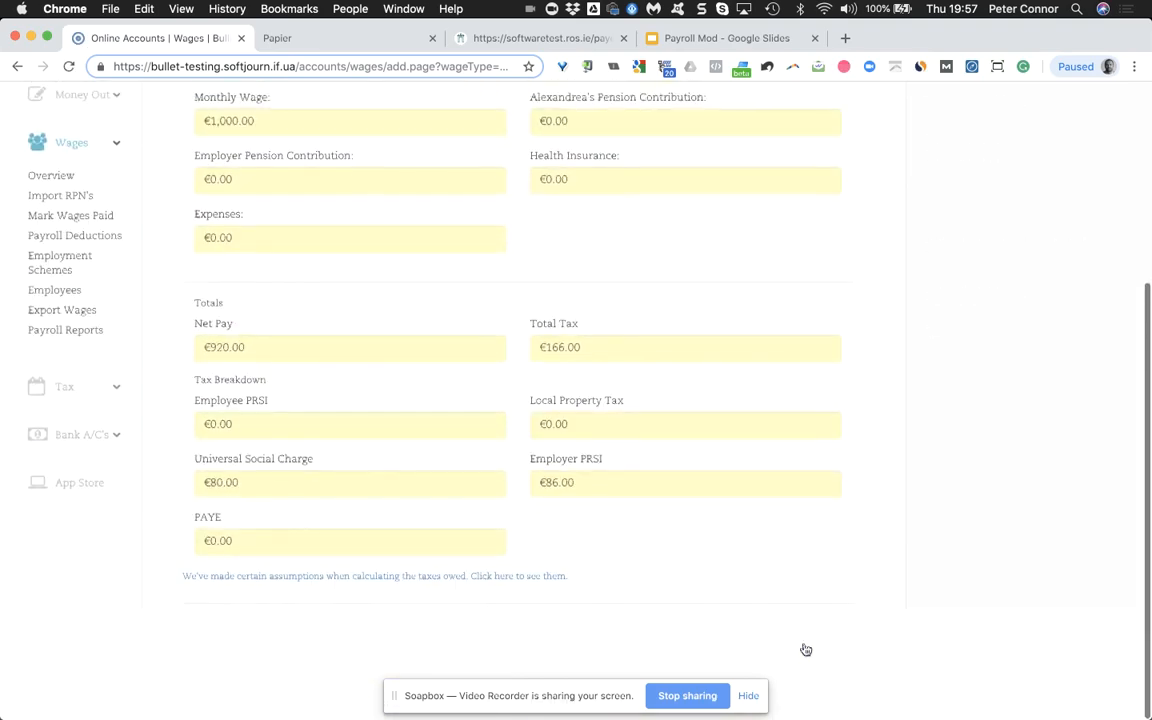
click(818, 647)
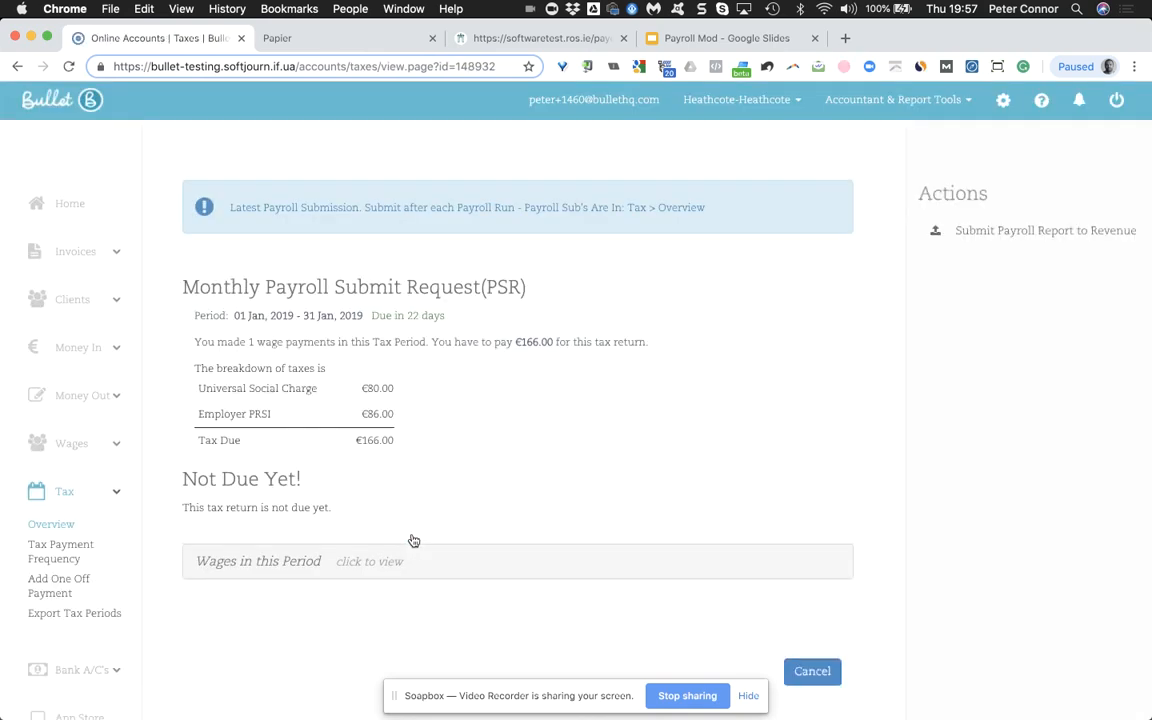
Expand the wages in this period and examine the entries of the January payroll report
click(268, 572)
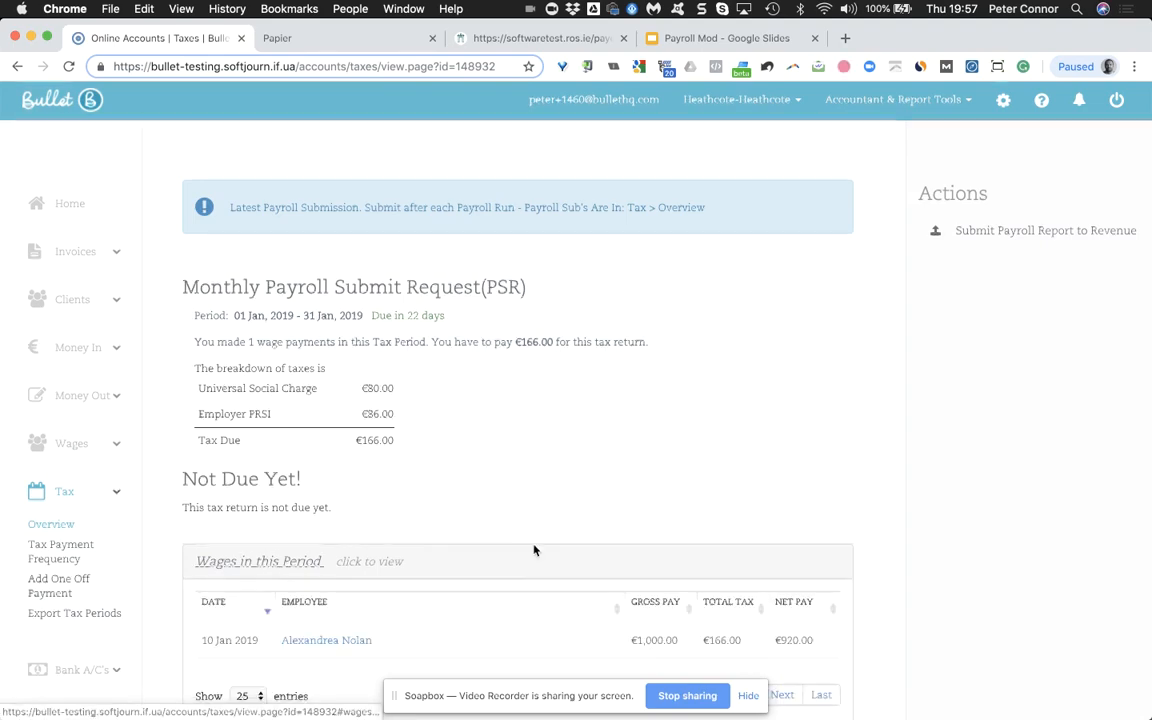
scroll(779, 594, down, 3)
scroll(540, 316, up, 2)
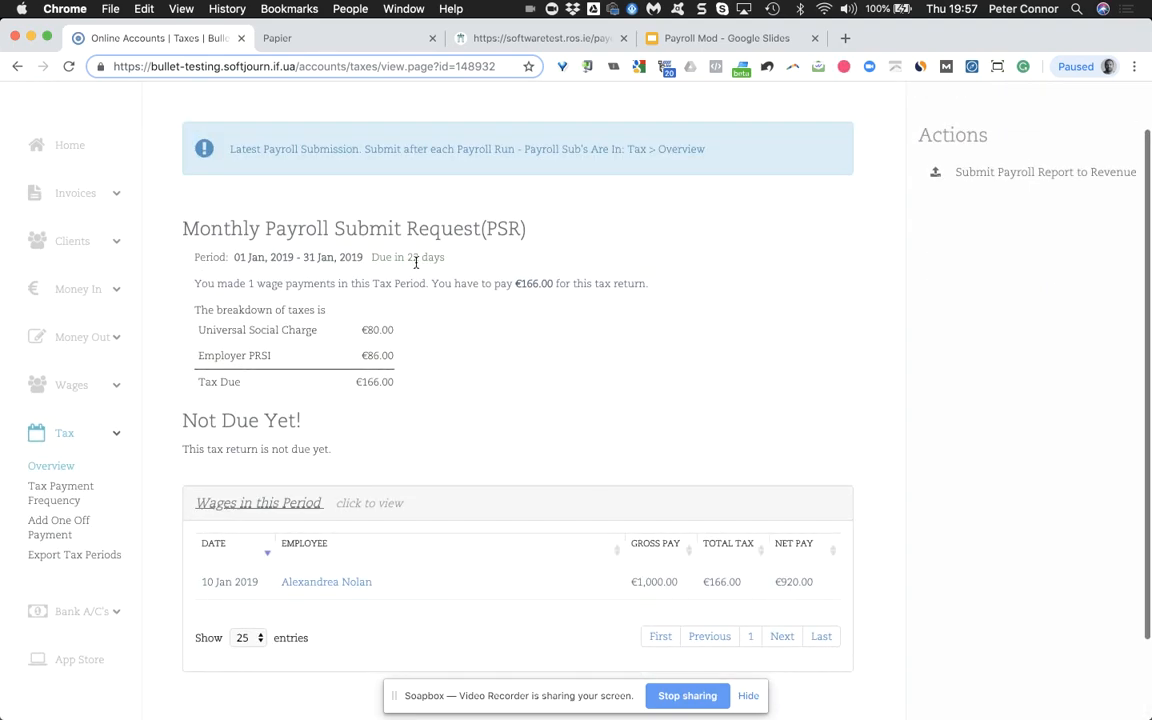
Submit the payroll report to Revenue, entering the password of the selected ROS certificate
click(1028, 172)
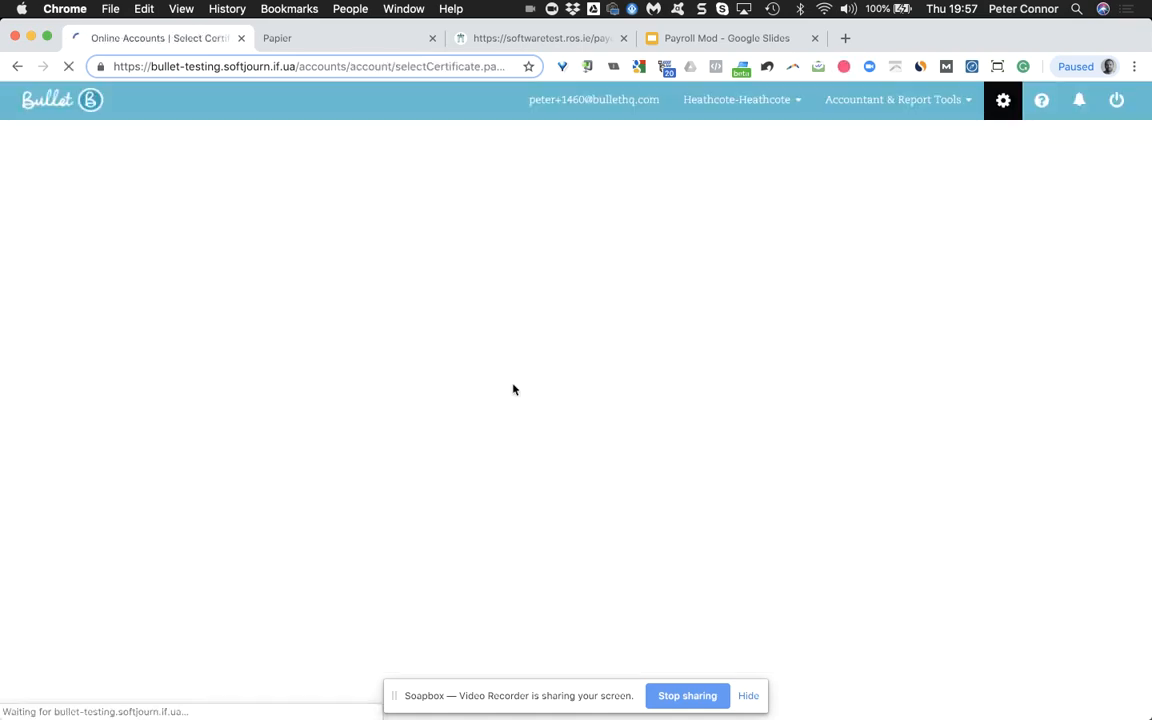
click(455, 355)
text(********)
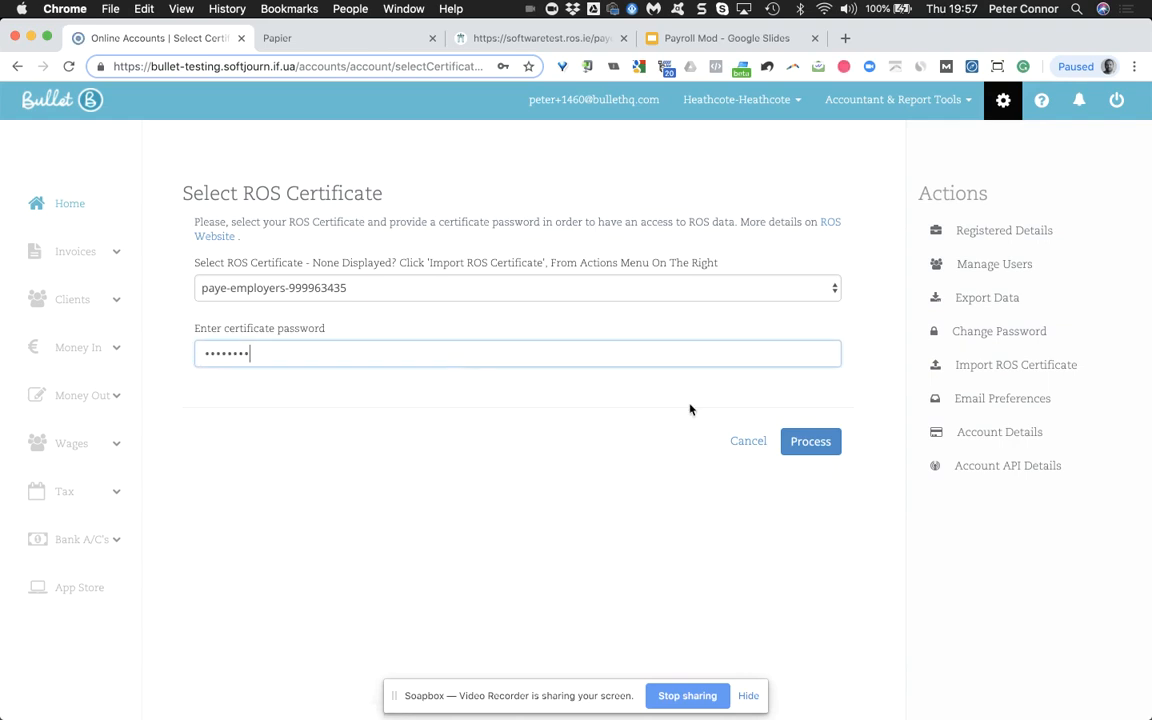
click(793, 442)
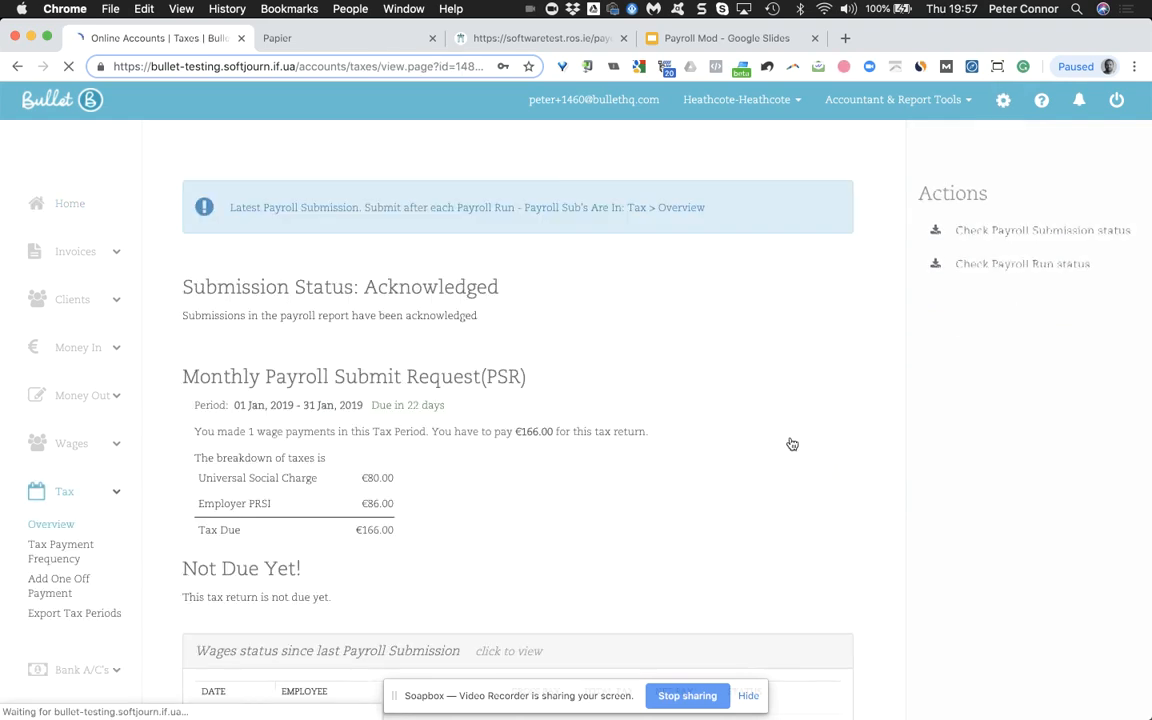
Check the status of the employee's wage in the submitted payroll report
click(530, 92)
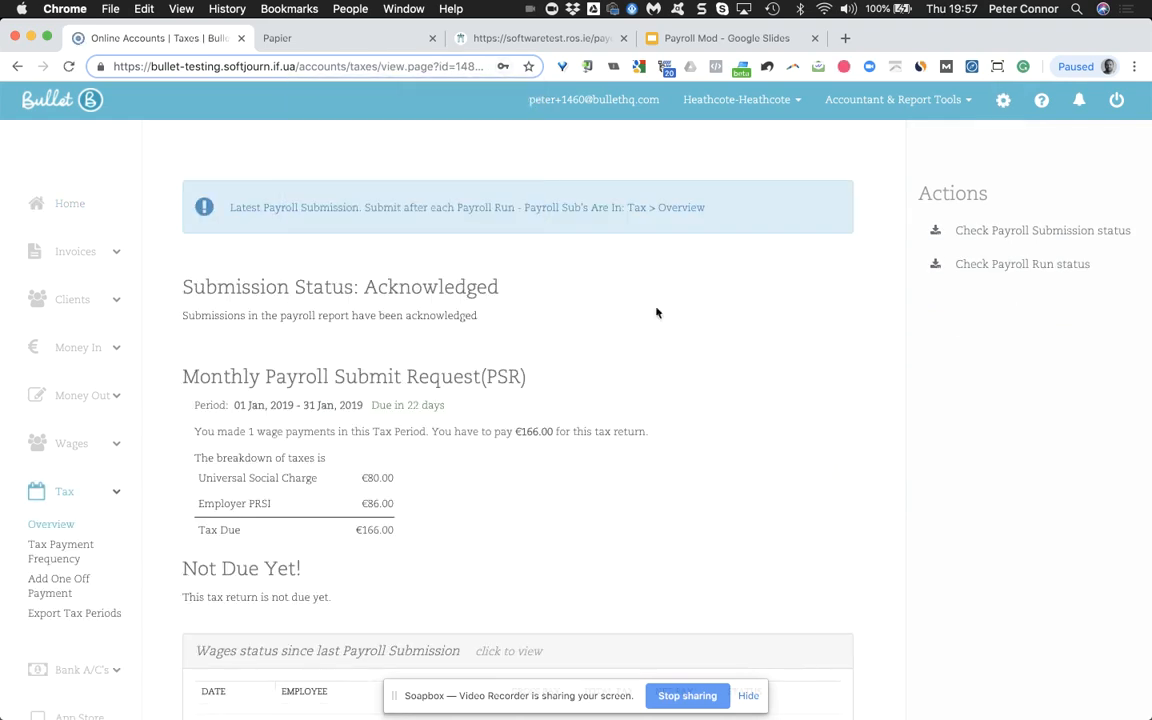
scroll(660, 320, down, 3)
double_click(775, 531)
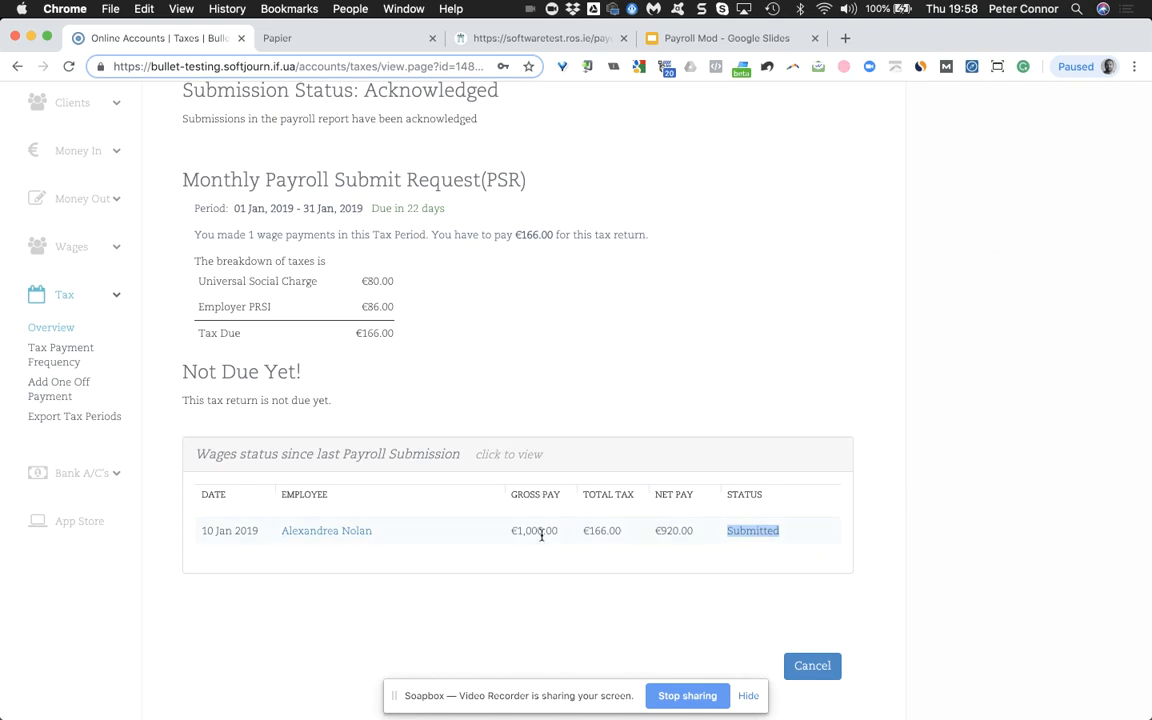
Open the employee's wage from the payroll report and delete the payment recorded against it
click(339, 531)
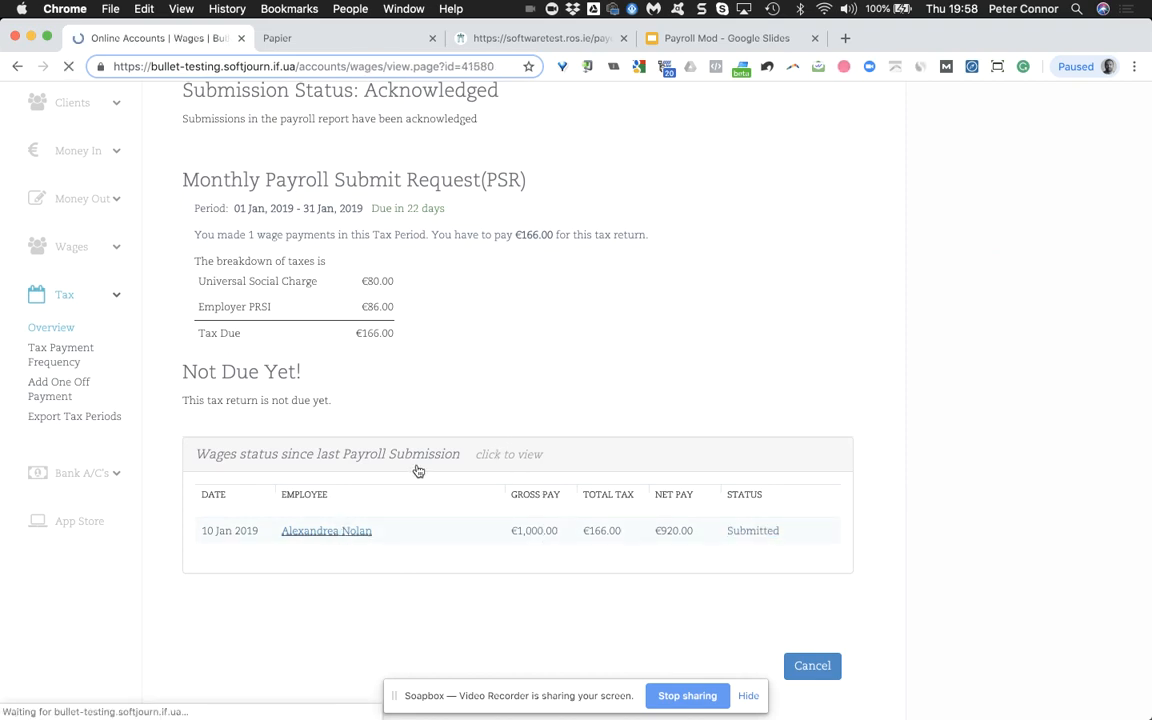
scroll(455, 450, down, 5)
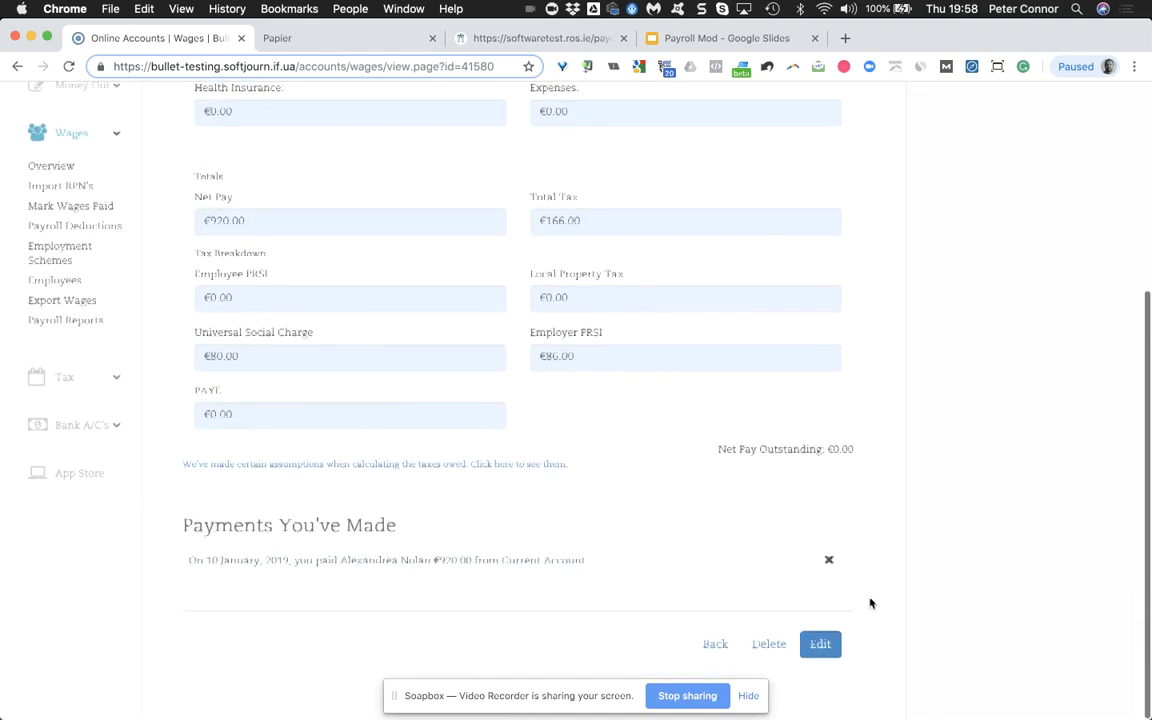
click(829, 561)
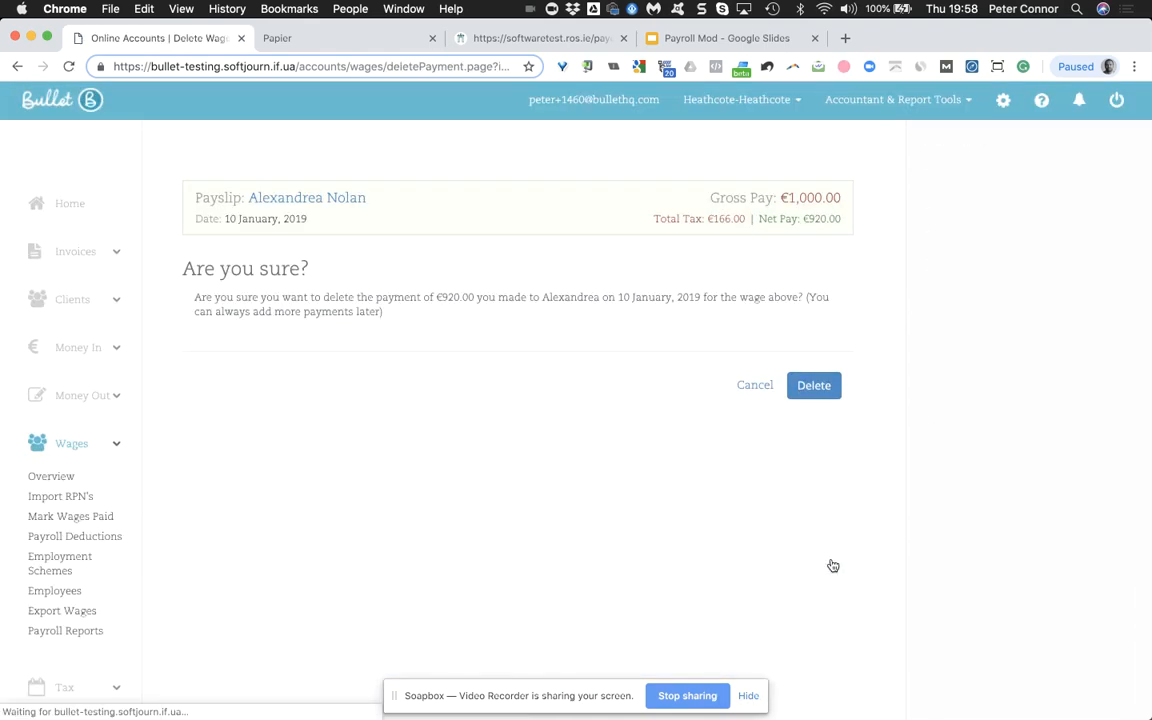
click(814, 385)
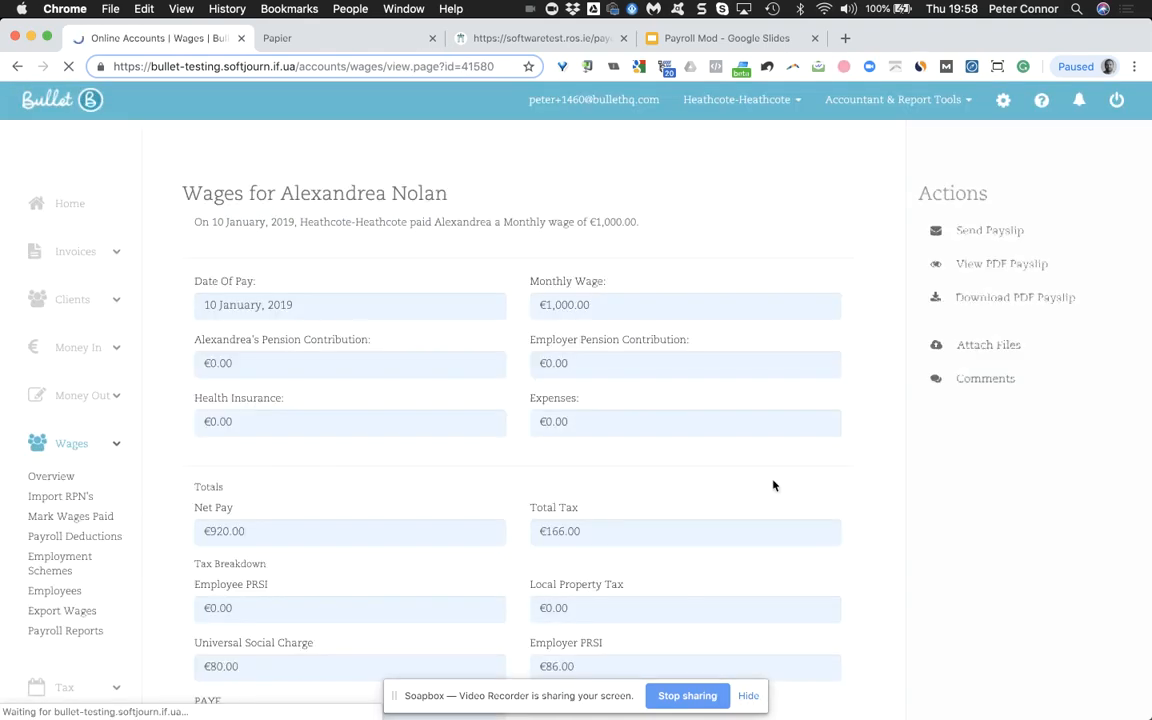
Edit the employee's payslip and set the monthly wage to €500.00
scroll(770, 500, down, 4)
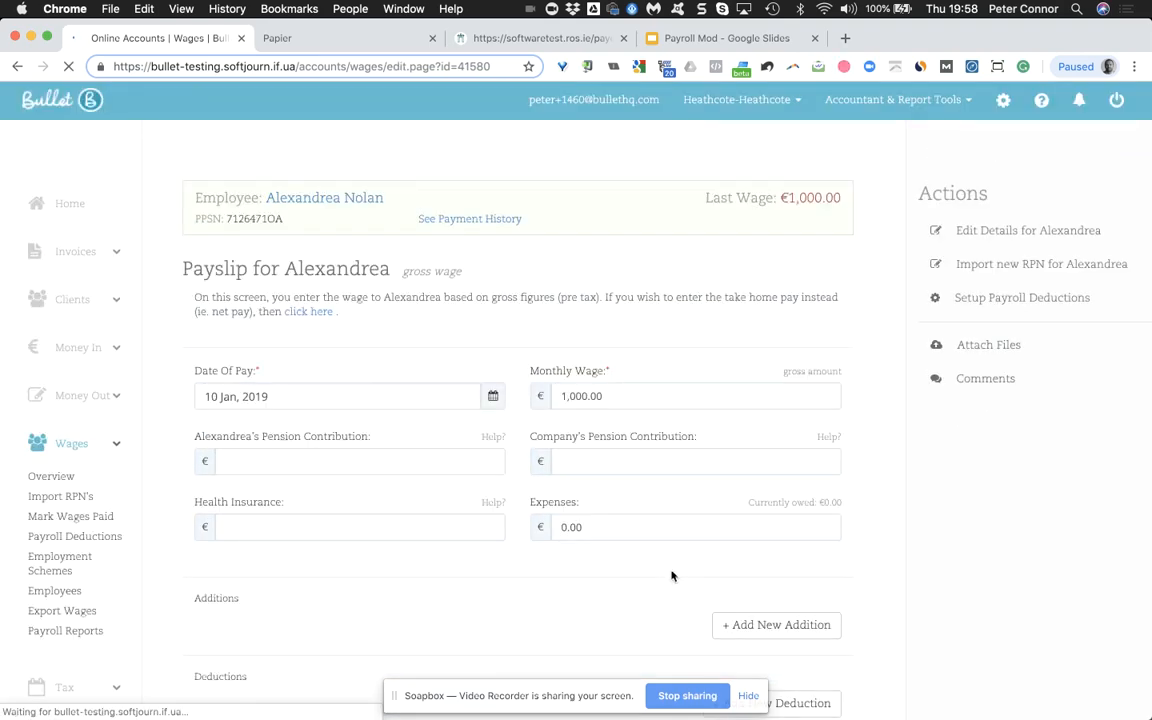
drag(575, 391, 505, 398)
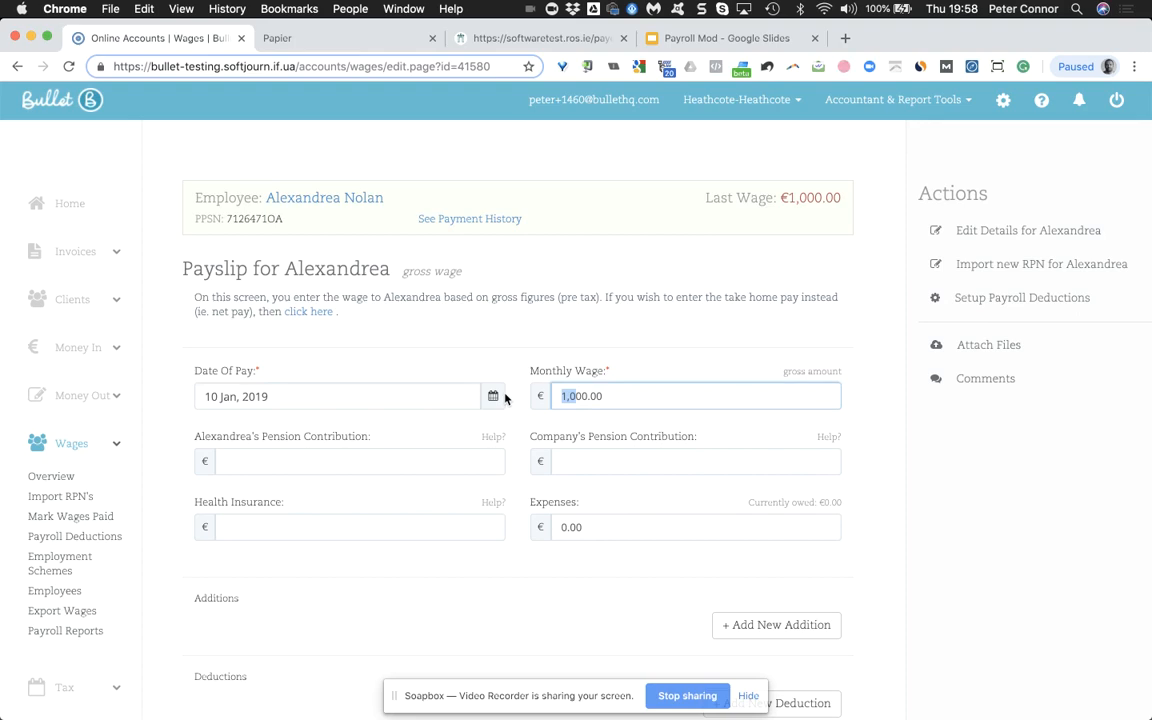
text(5)
Review the edited payslip and save it
scroll(850, 415, down, 3)
click(813, 648)
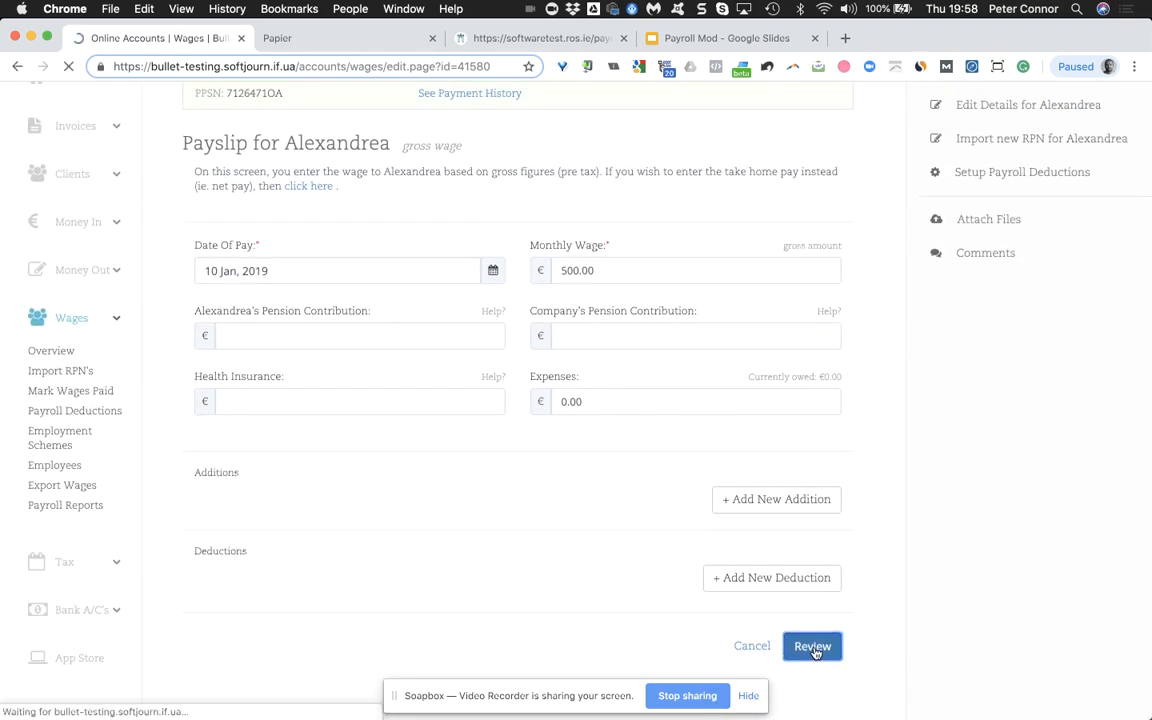
scroll(815, 650, down, 4)
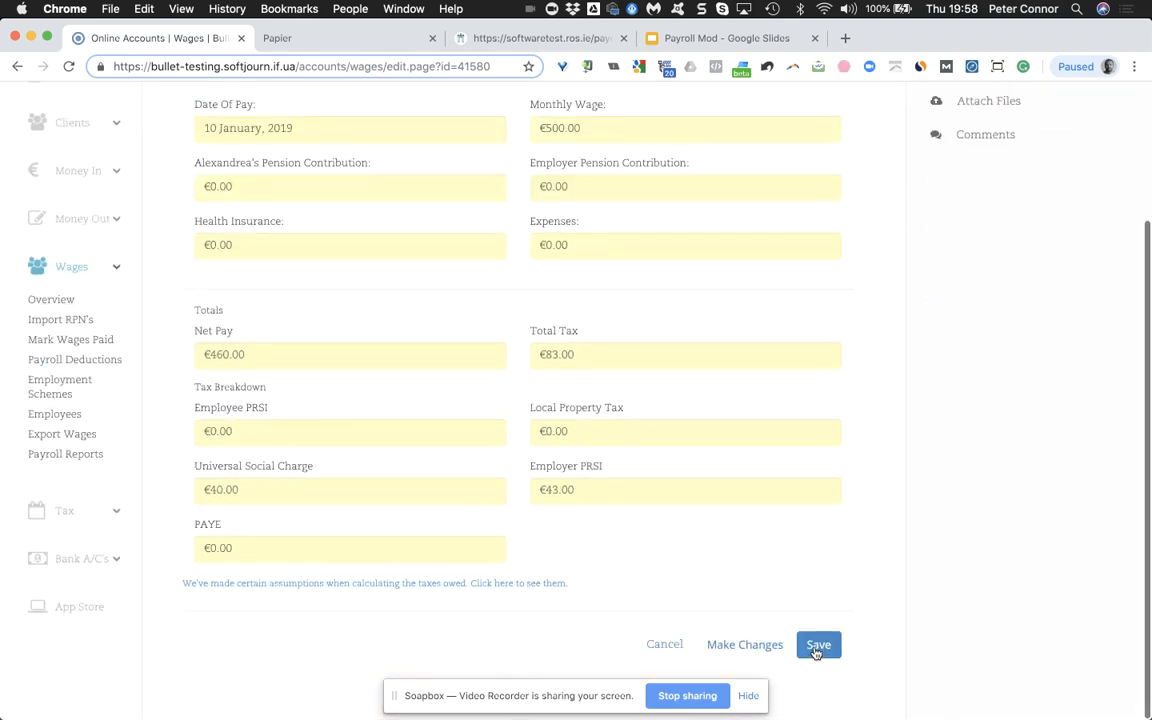
click(816, 650)
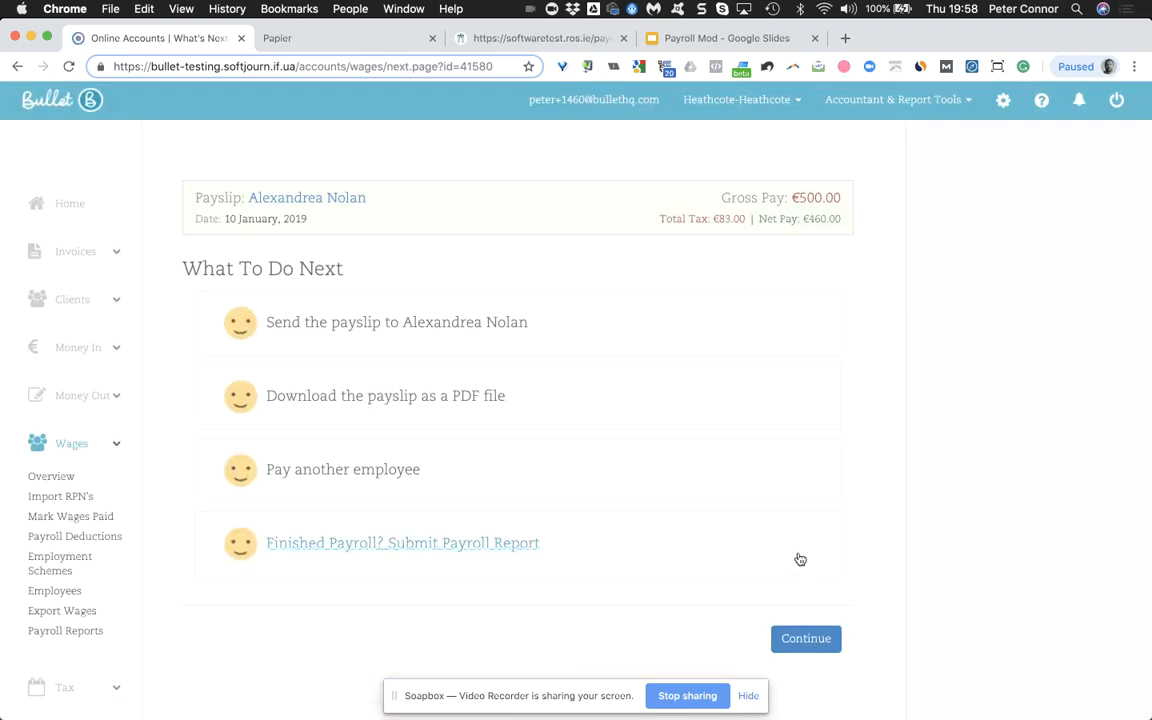
Continue to the payroll report and check the edited wage's status since the last submission
click(345, 545)
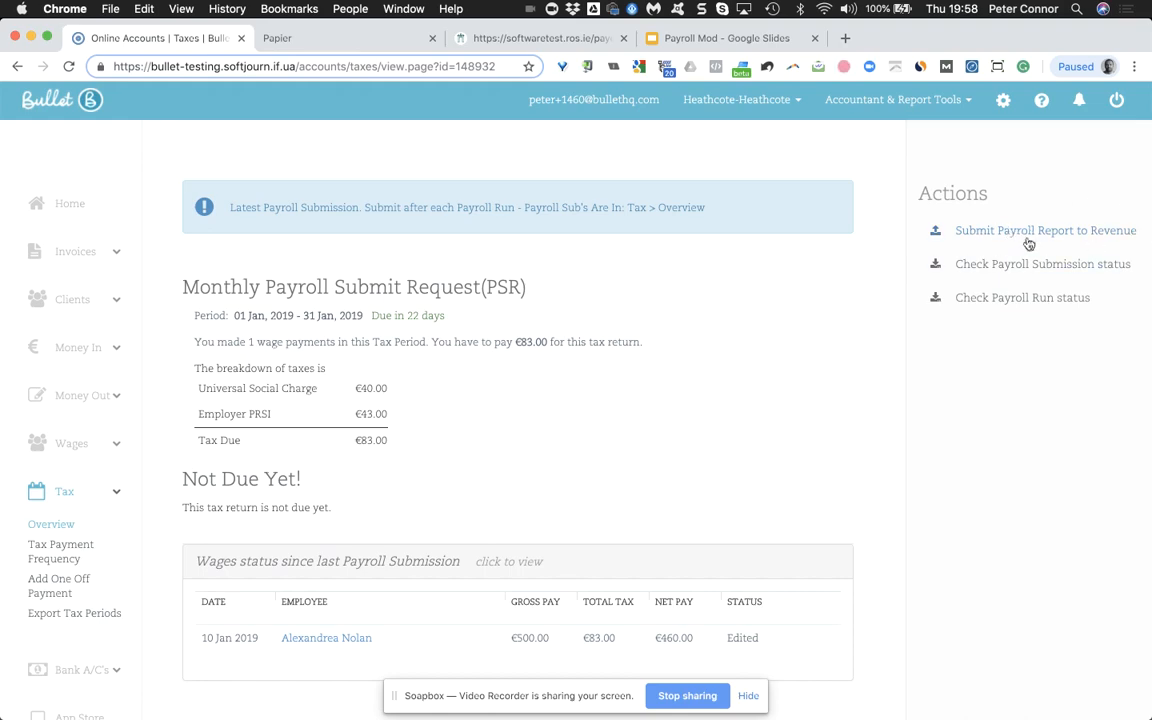
scroll(692, 461, down, 3)
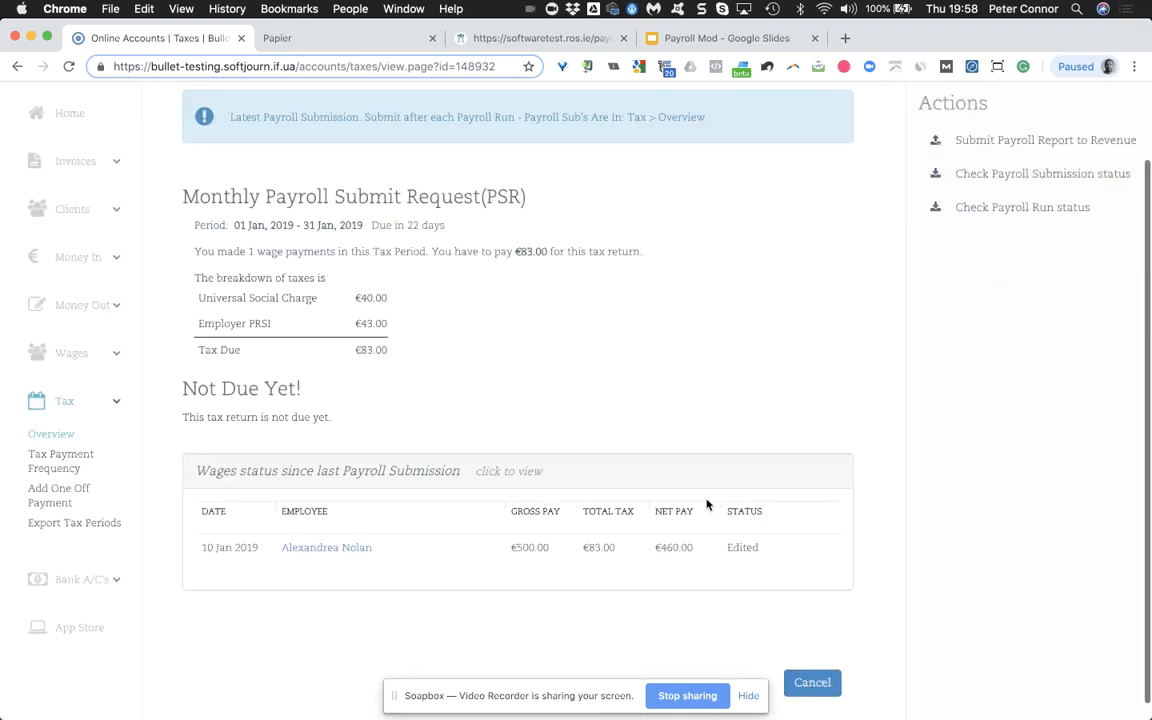
double_click(746, 532)
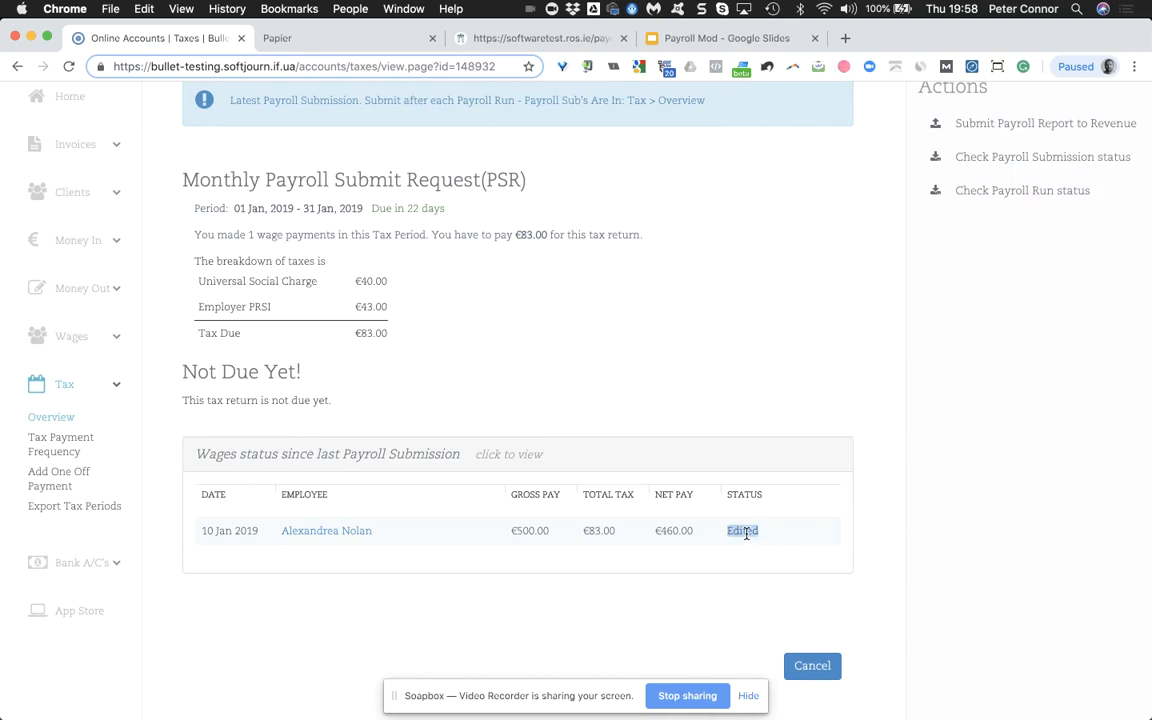
scroll(727, 411, up, 3)
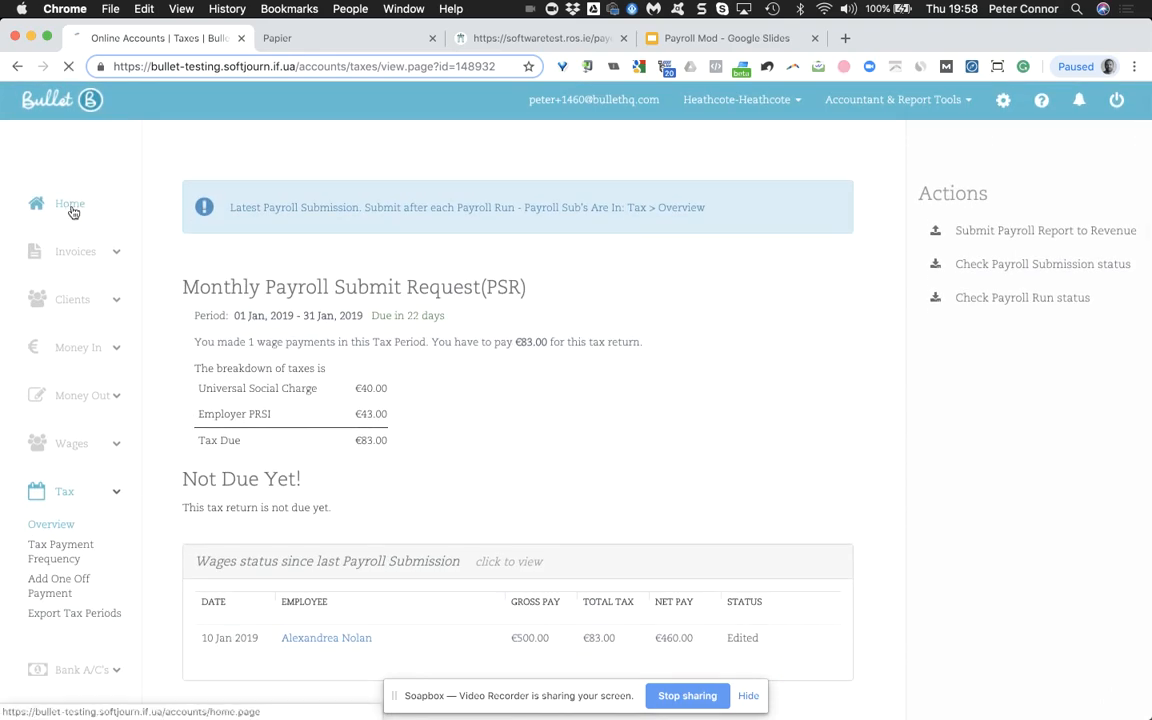
Open the 01 Jan – 31 Jan, 19 monthly payroll return from the home page's future to-do list and examine its wage status
click(72, 212)
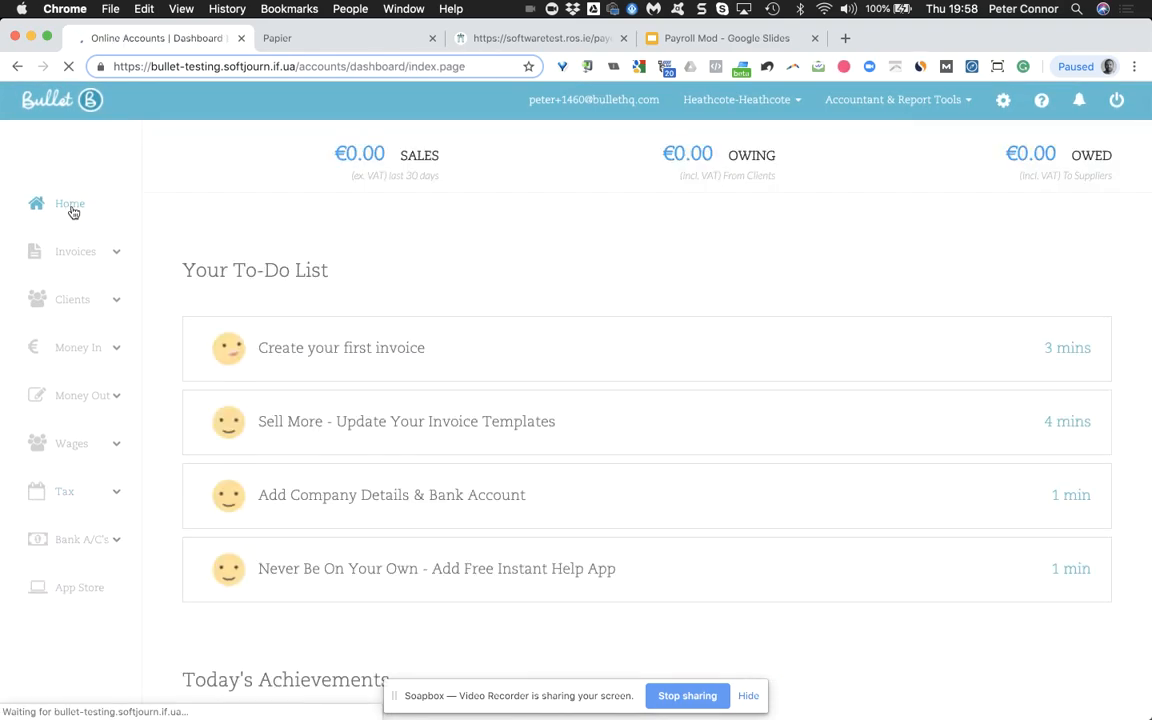
scroll(401, 339, down, 8)
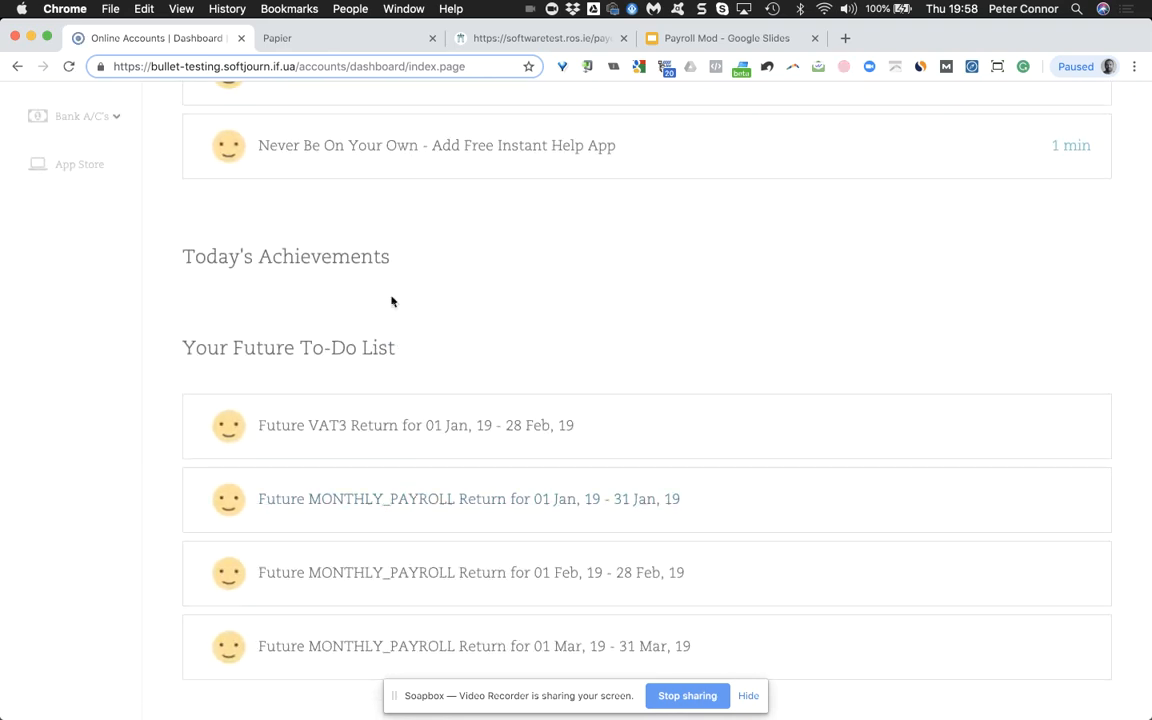
click(341, 500)
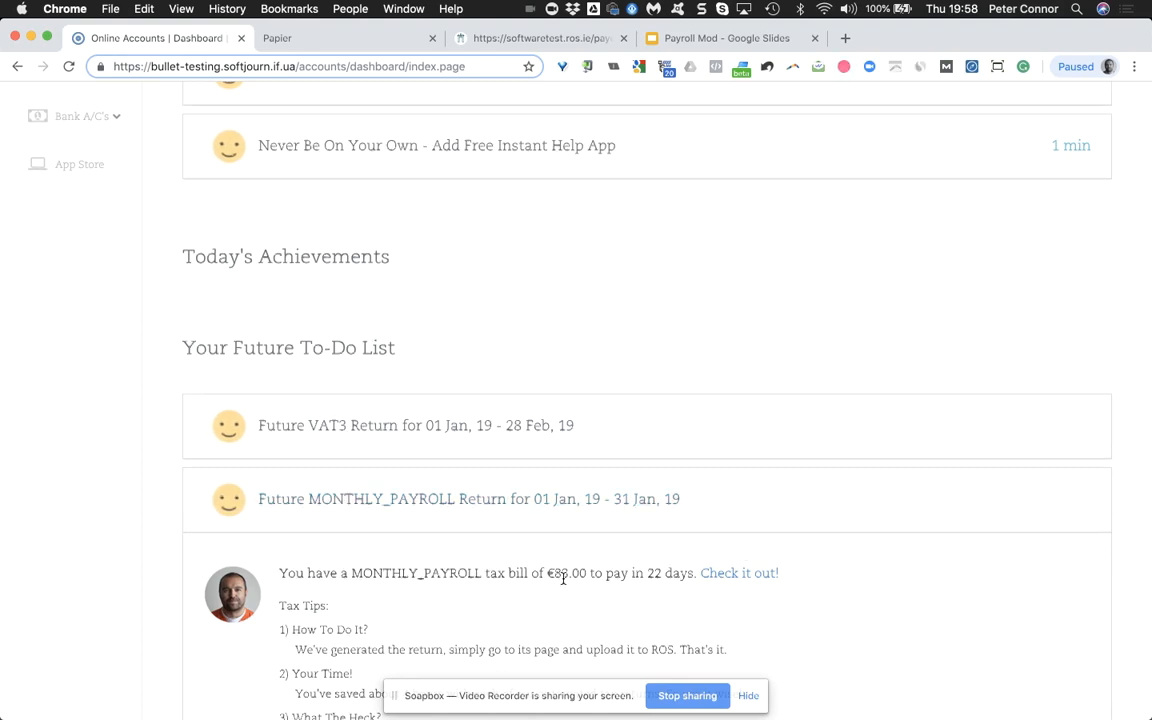
scroll(565, 580, down, 5)
click(753, 346)
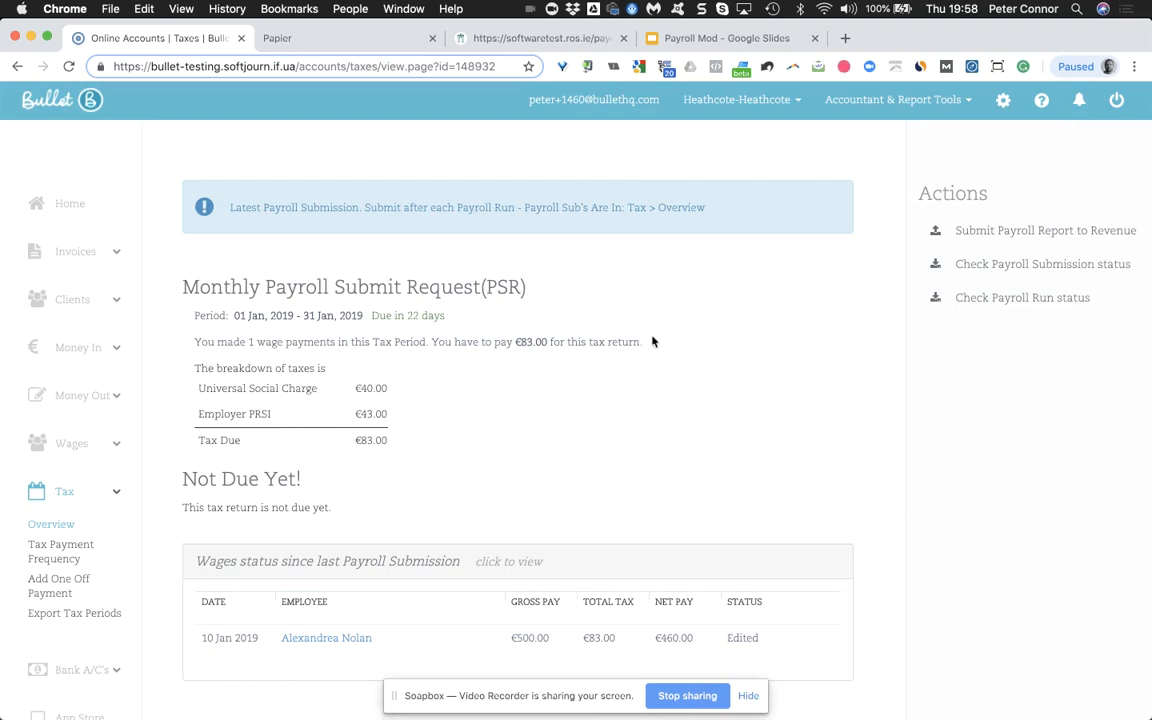
scroll(660, 380, down, 2)
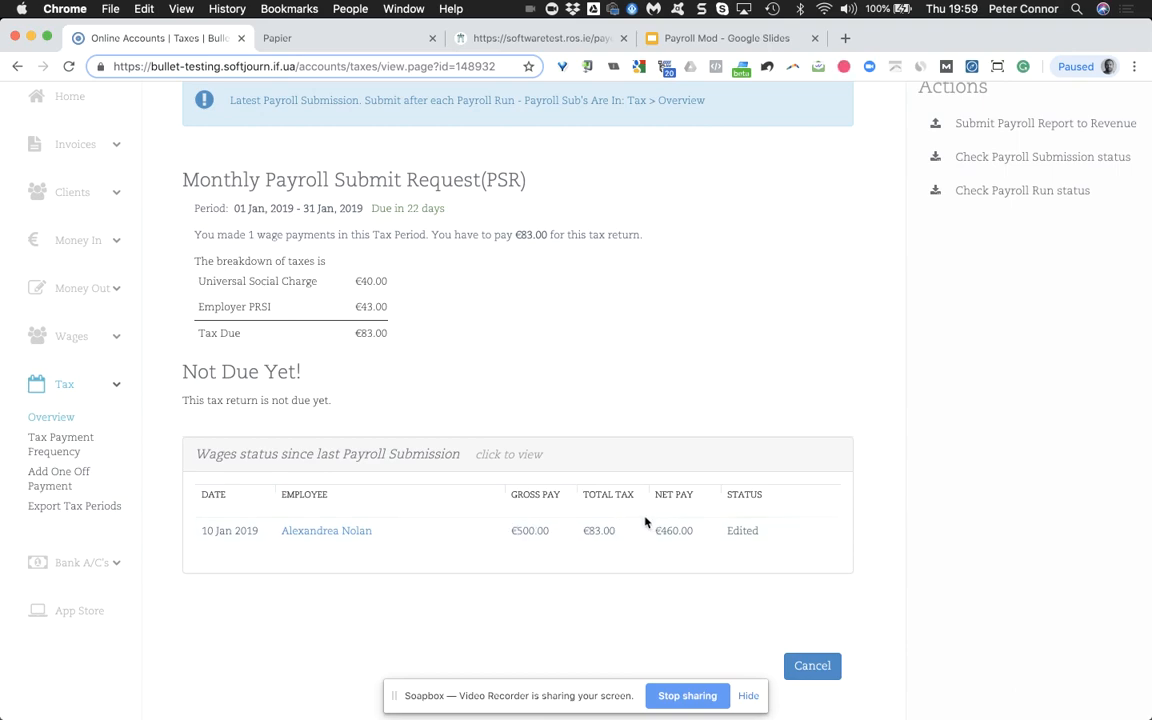
scroll(817, 383, up, 2)
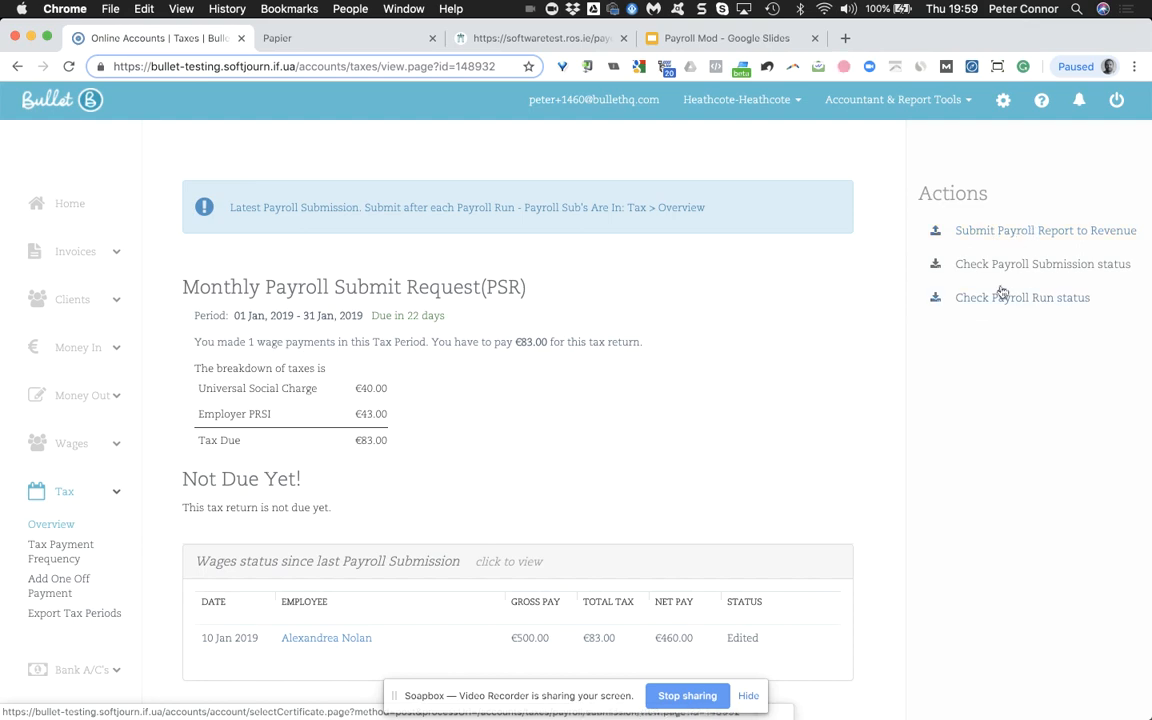
Submit the payroll report to Revenue, entering the ROS certificate password, and dismiss the browser's offer to update the saved password
click(996, 234)
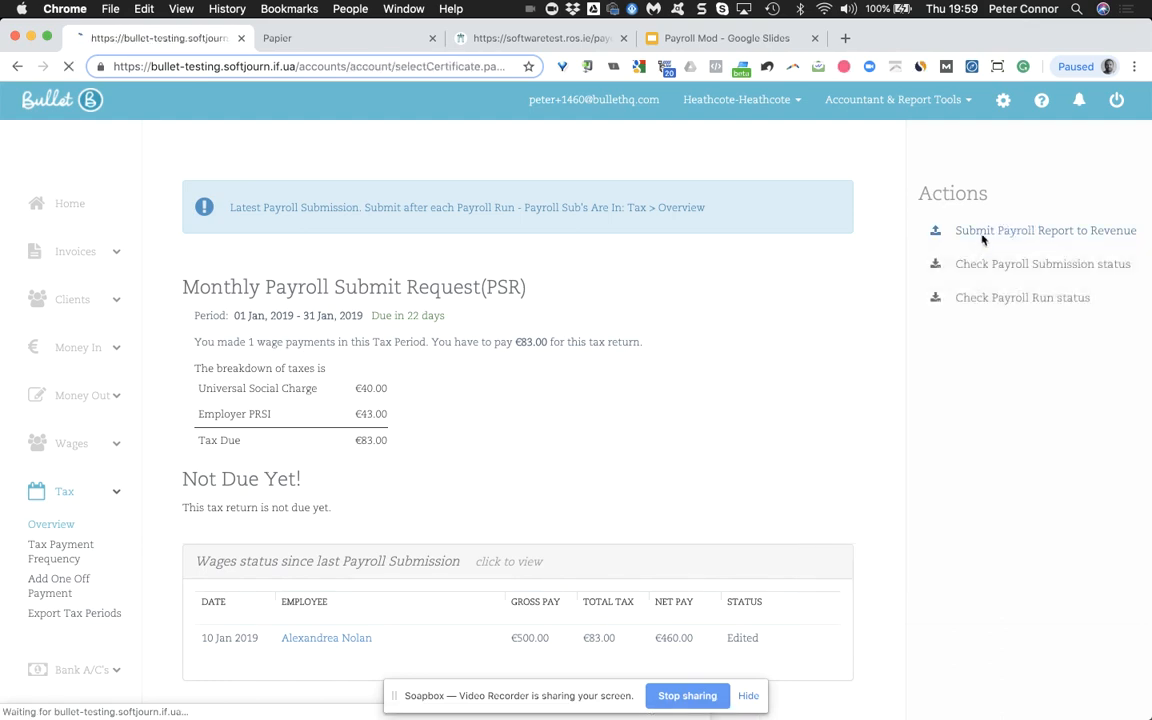
click(373, 357)
key(super+v)
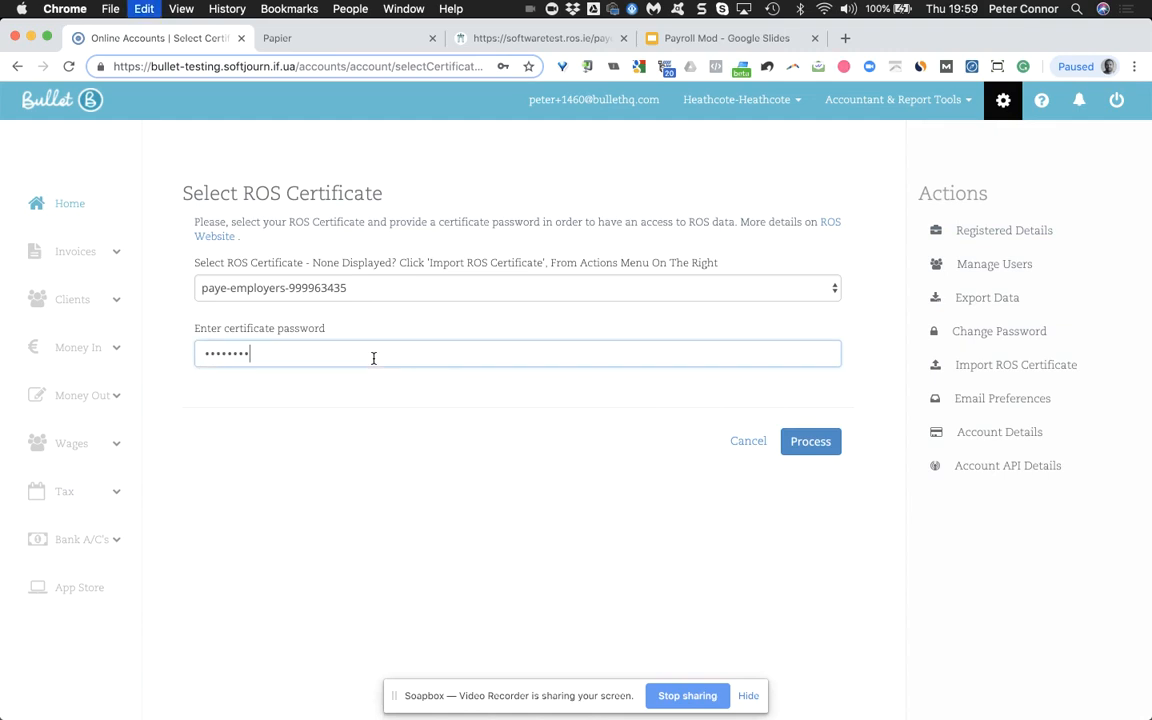
click(800, 441)
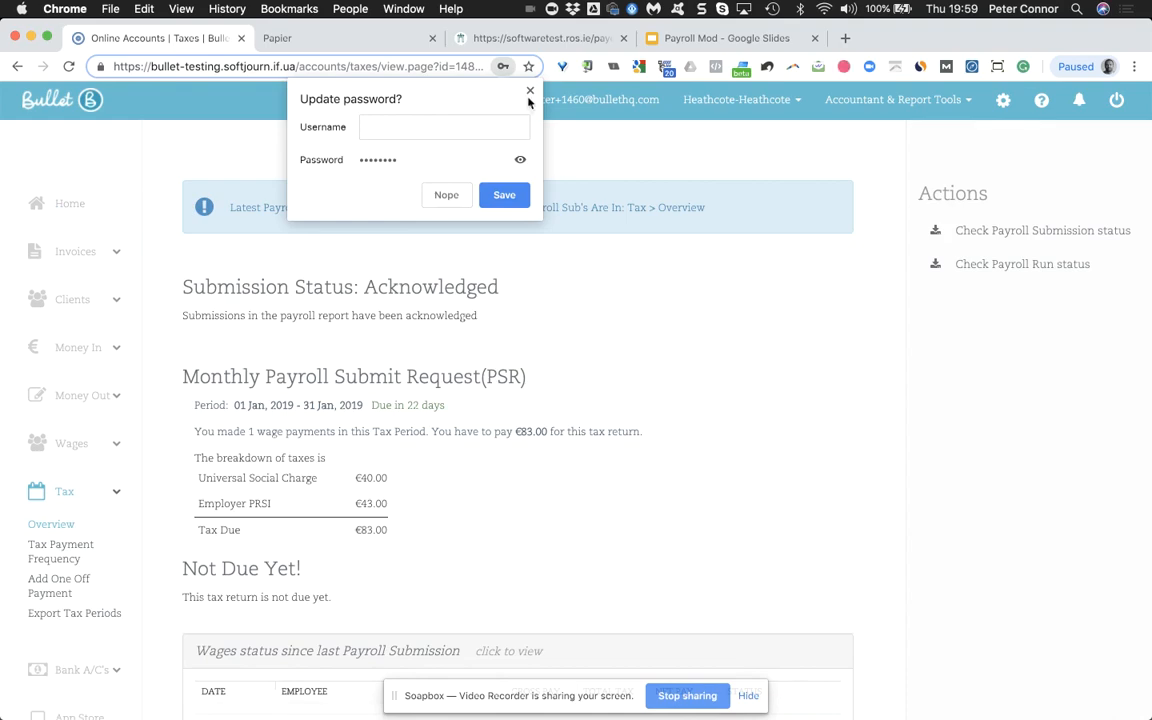
click(530, 92)
Examine the submission status of the payroll report and the employee's wage status since the last submission
drag(366, 287, 542, 297)
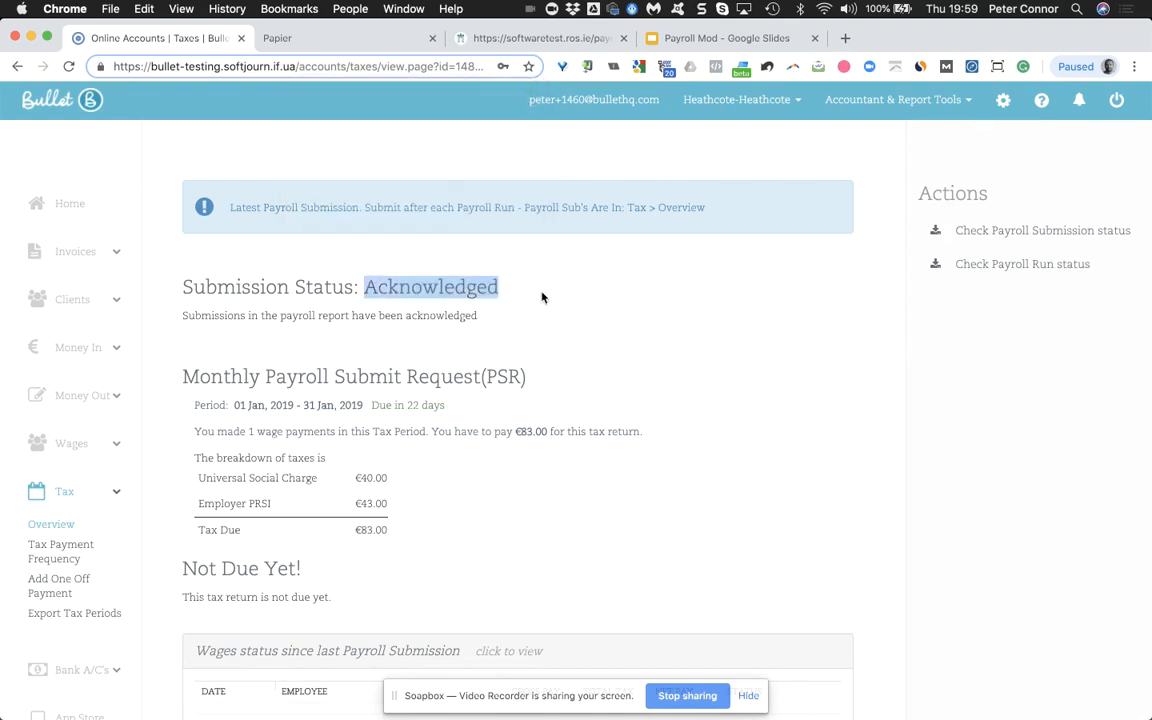
scroll(542, 297, down, 3)
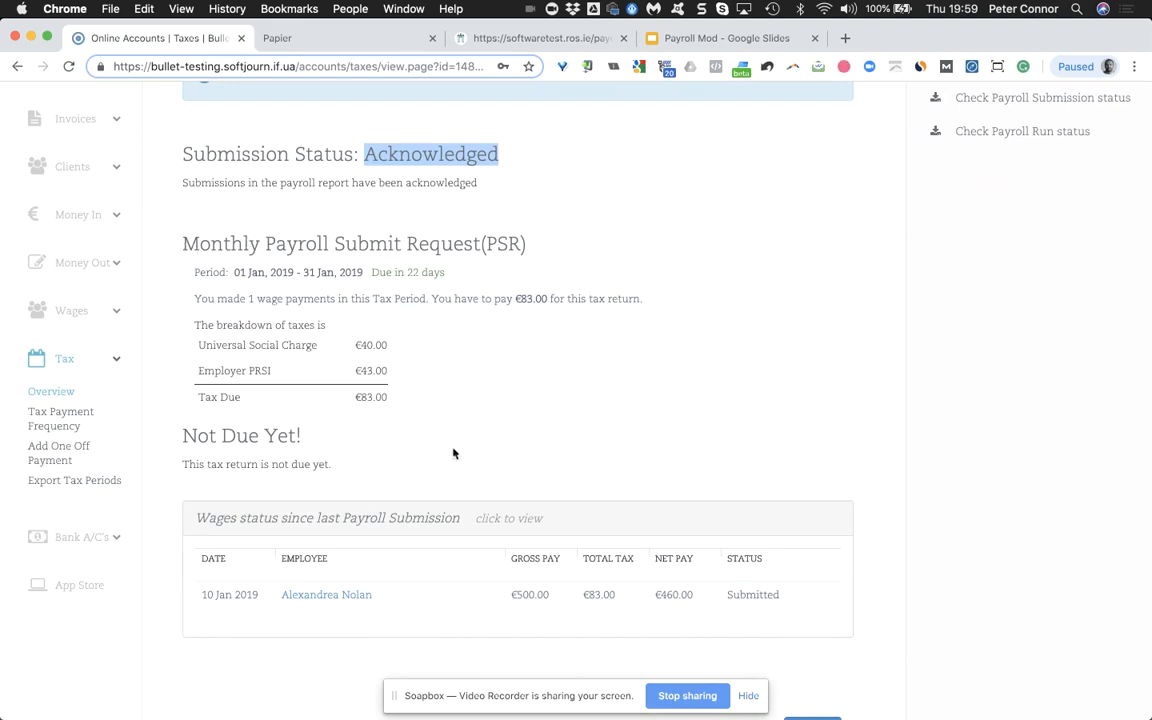
scroll(453, 454, down, 2)
double_click(760, 531)
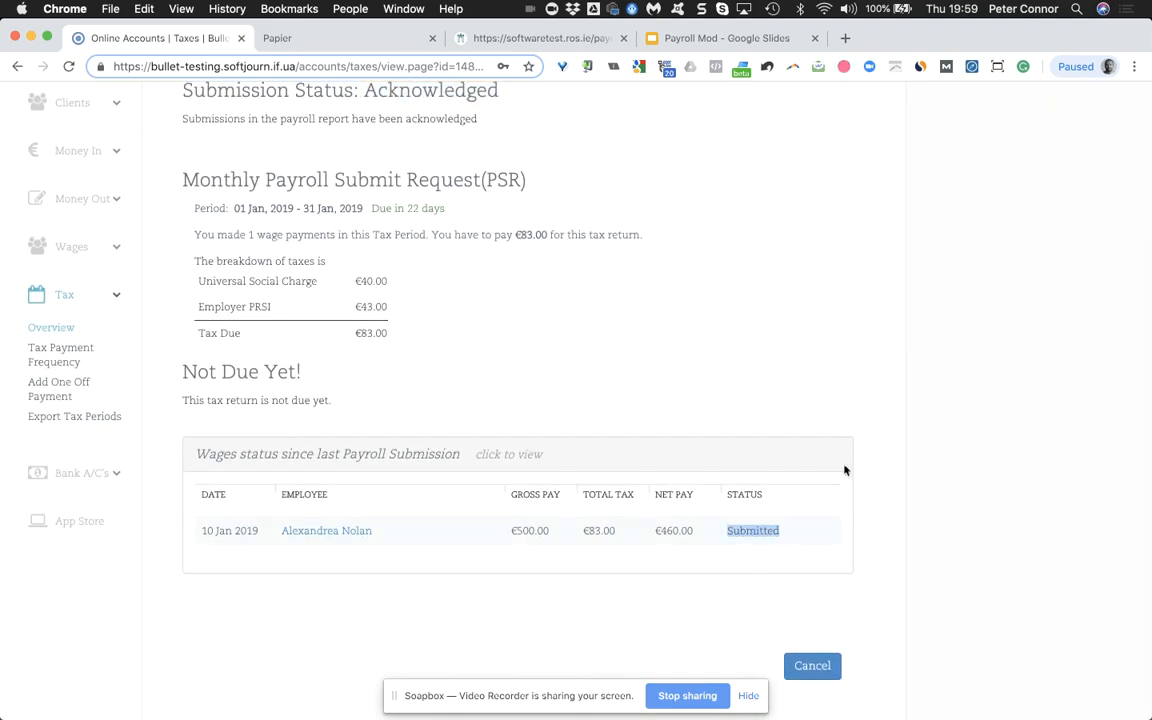
scroll(907, 399, up, 5)
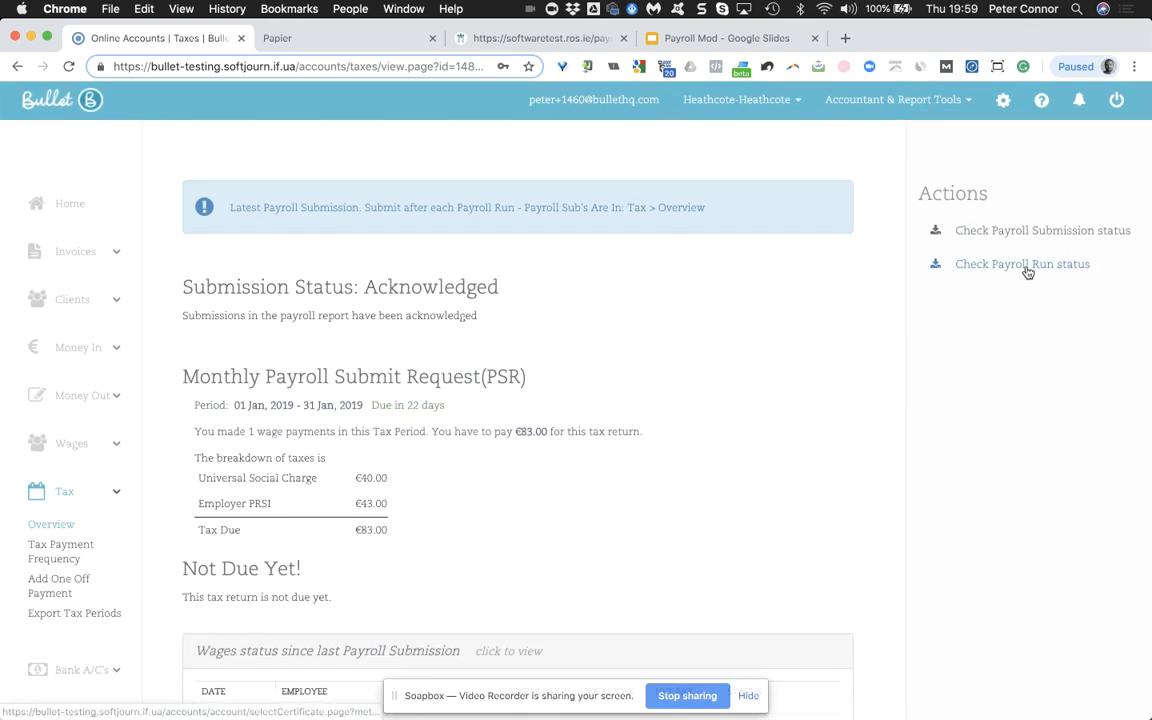
Check the payroll run status, entering the ROS certificate password to access the data
click(1026, 268)
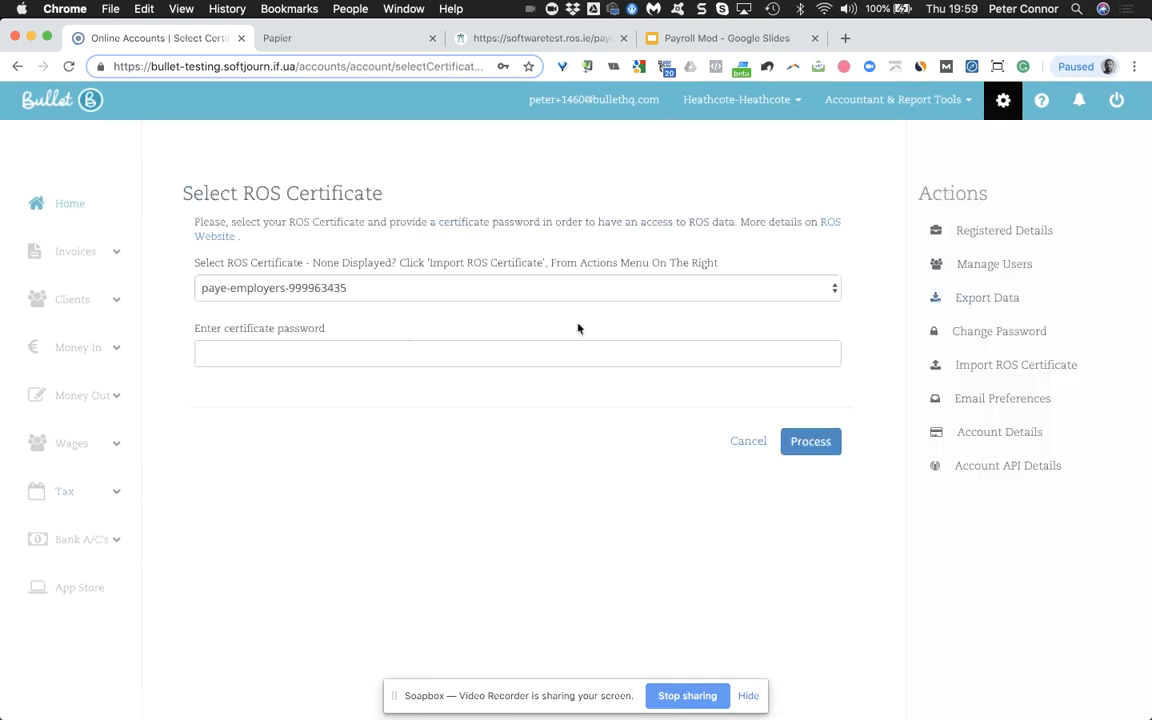
click(402, 343)
text(********)
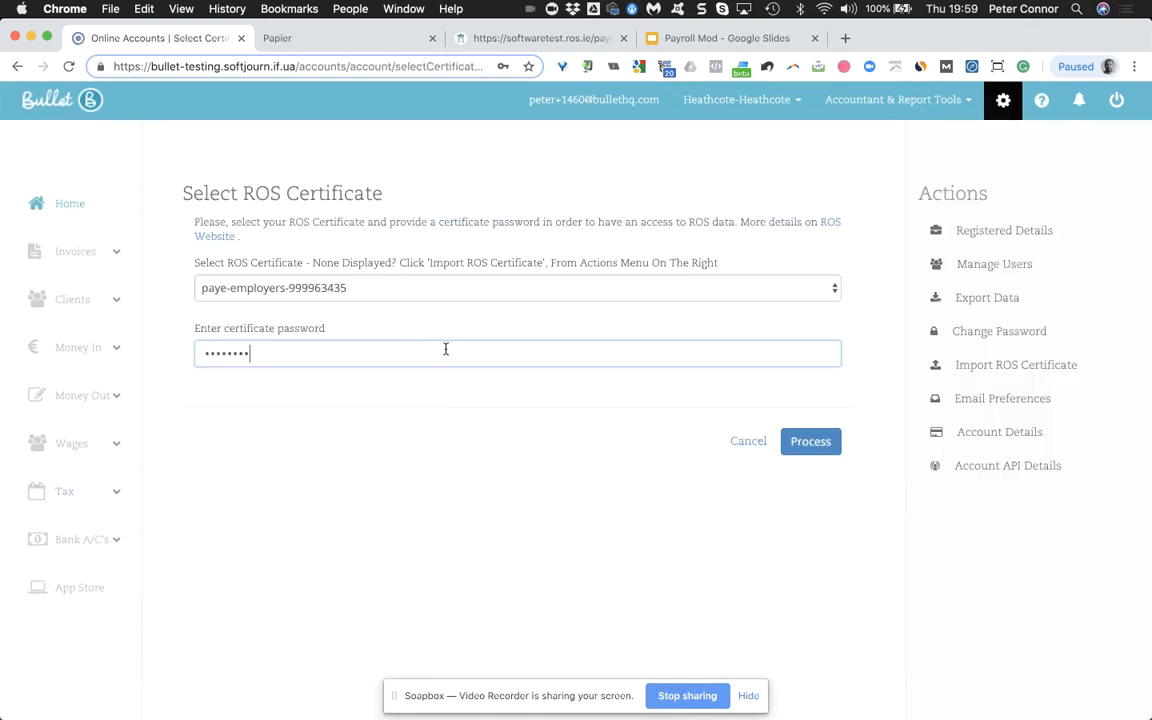
click(808, 443)
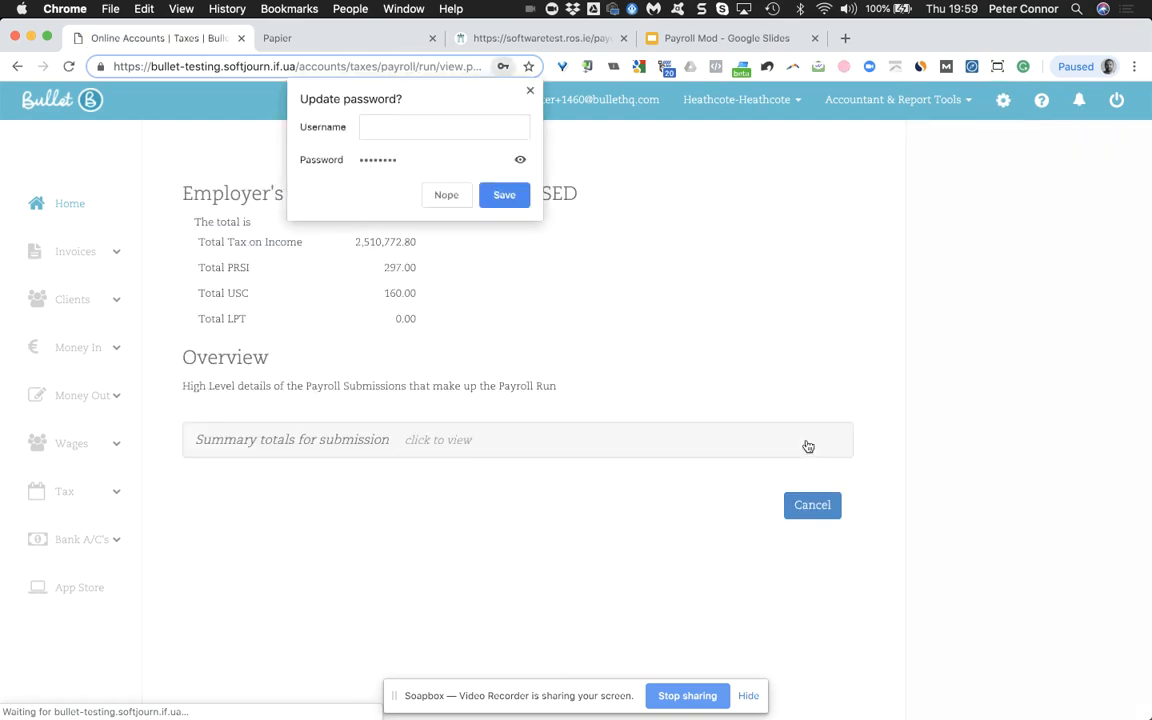
Expand the payroll run's summary totals for submission and examine each submission's status and wage count
click(361, 441)
scroll(682, 399, down, 1)
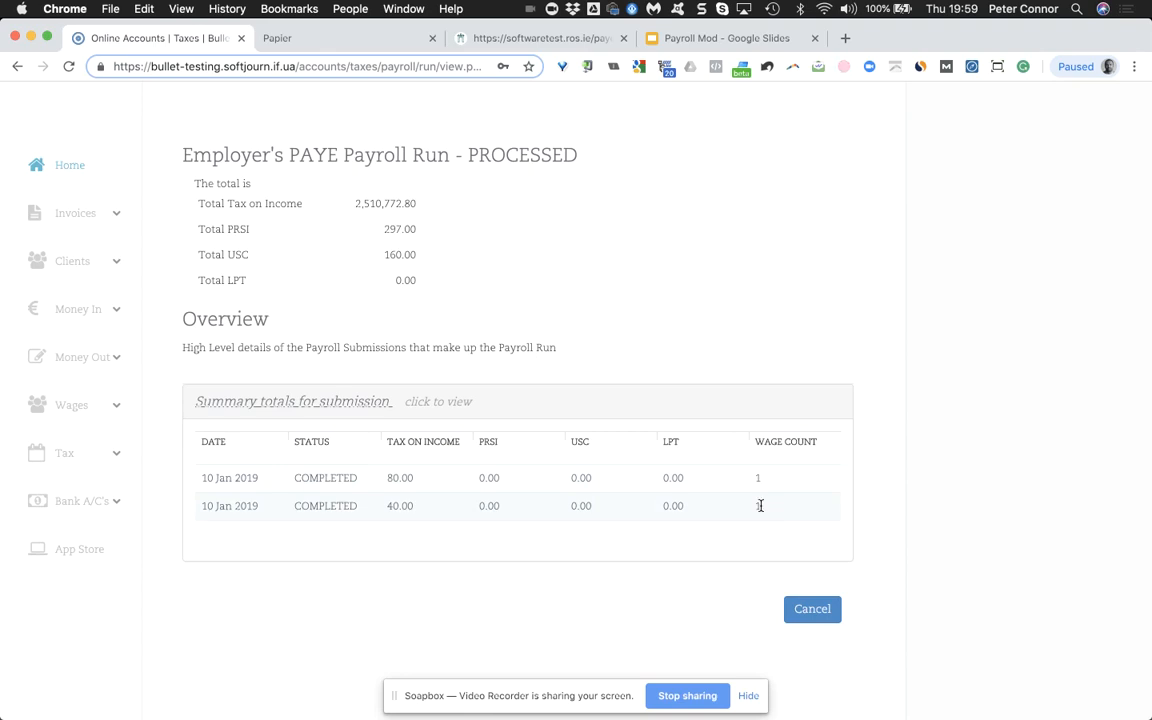
drag(760, 505, 447, 522)
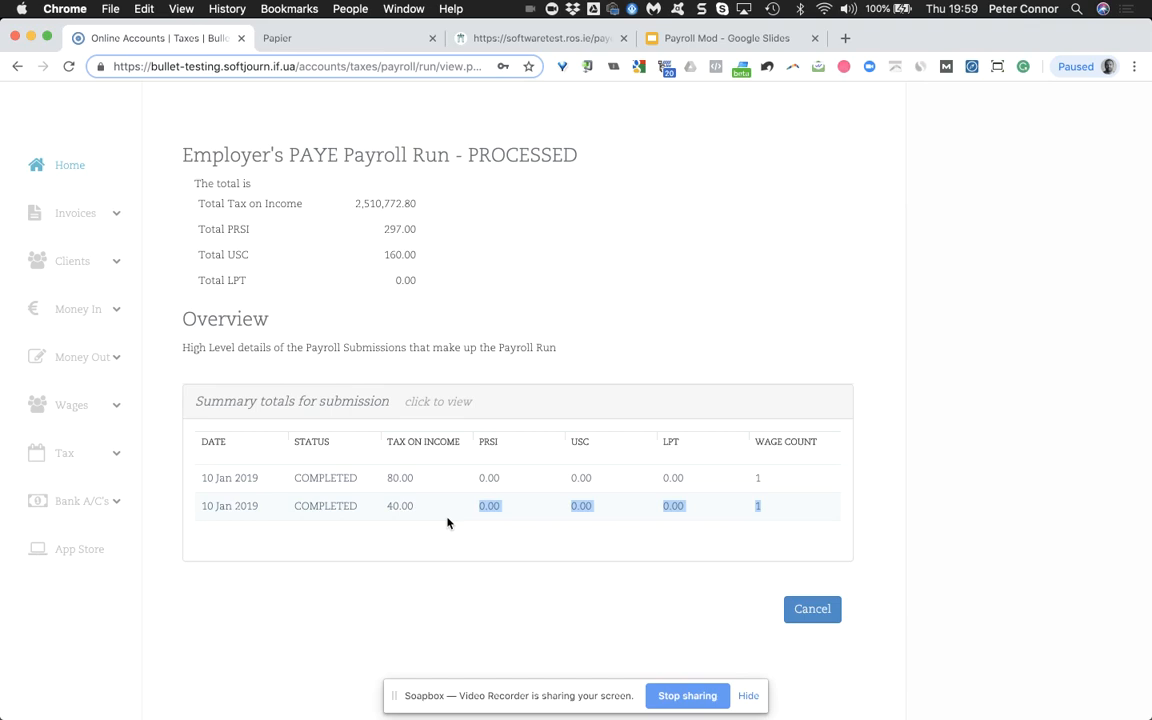
double_click(295, 473)
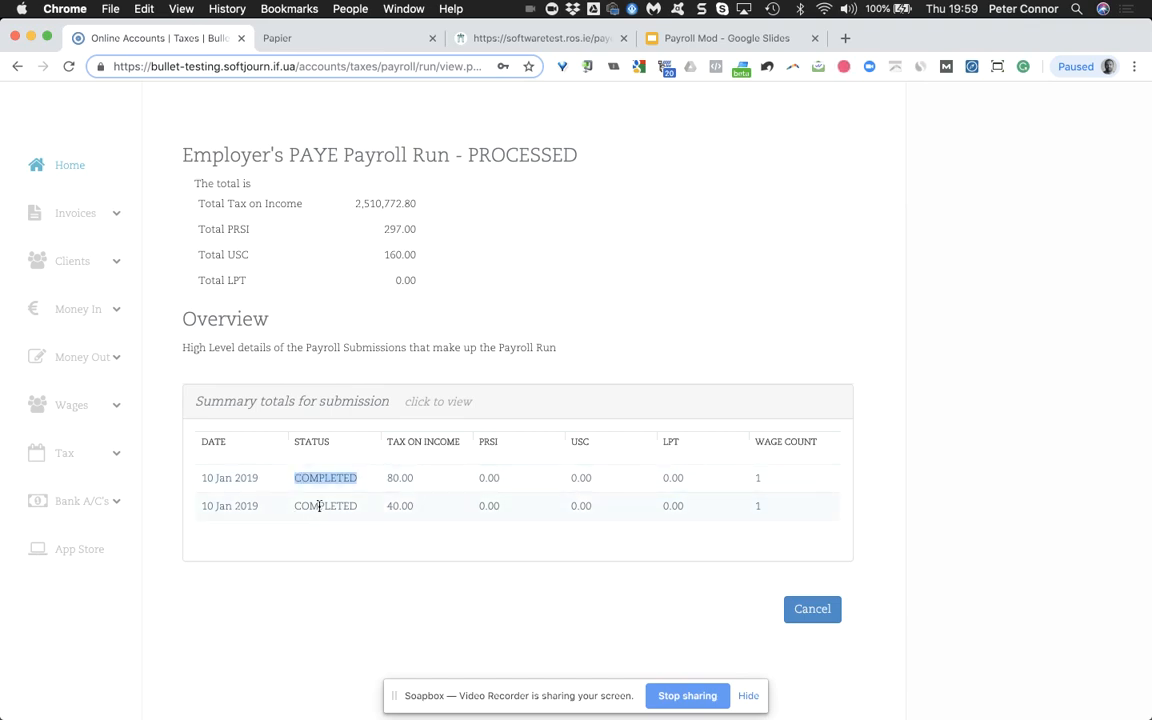
double_click(319, 507)
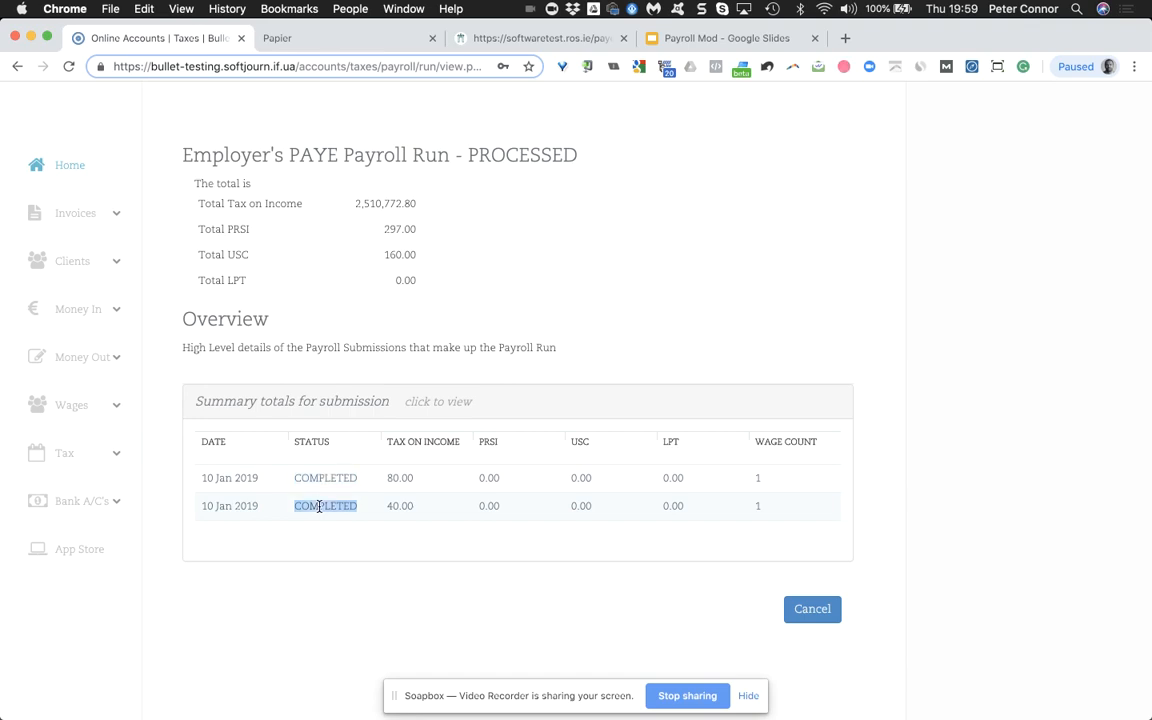
mouse_move(447, 716)
Leave the payroll run and start a new payslip for the first listed employee from the wages overview
click(812, 609)
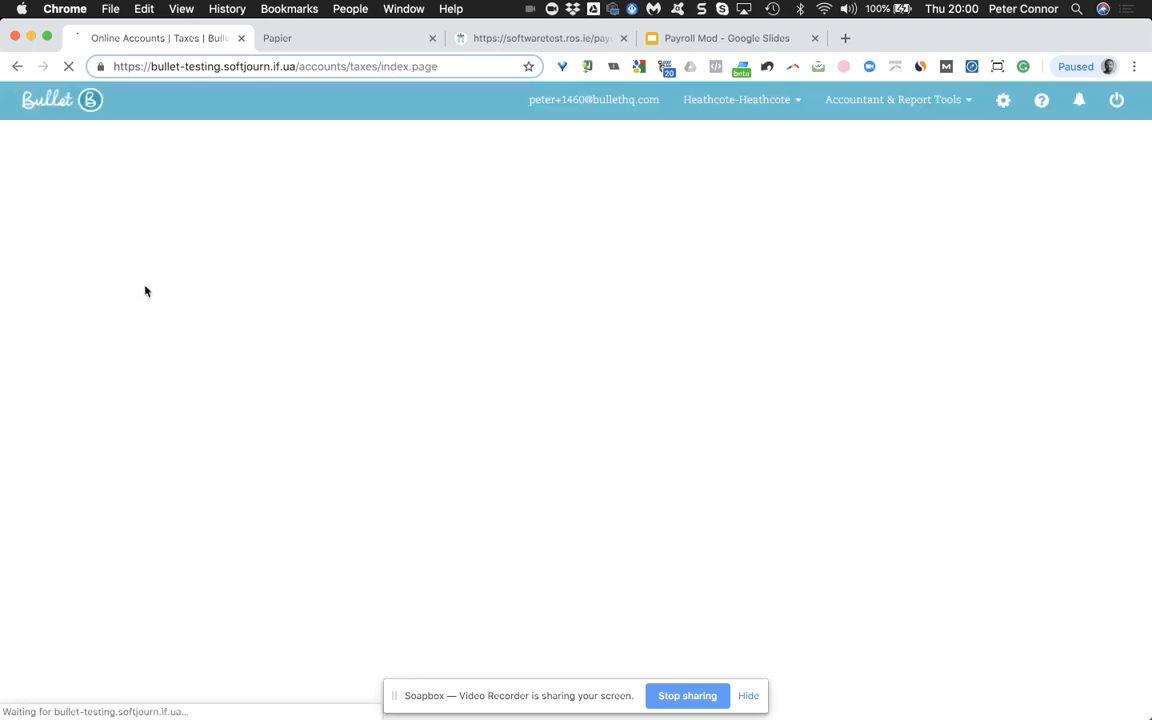
click(540, 320)
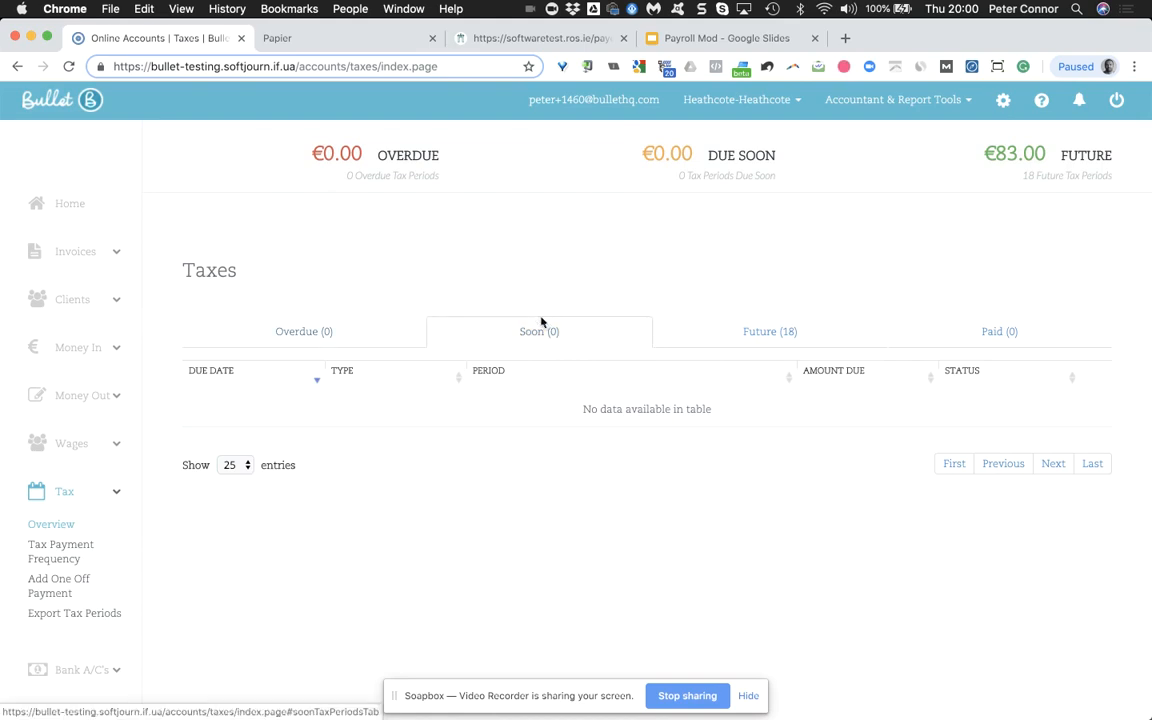
click(116, 445)
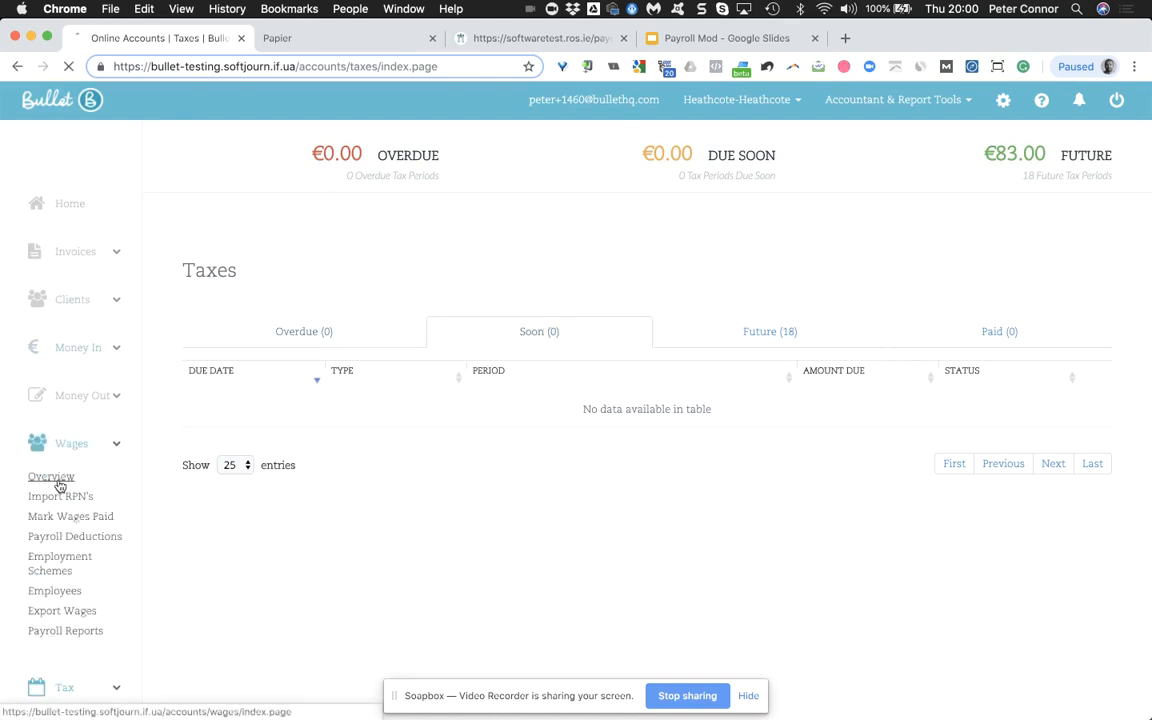
click(55, 478)
click(1070, 196)
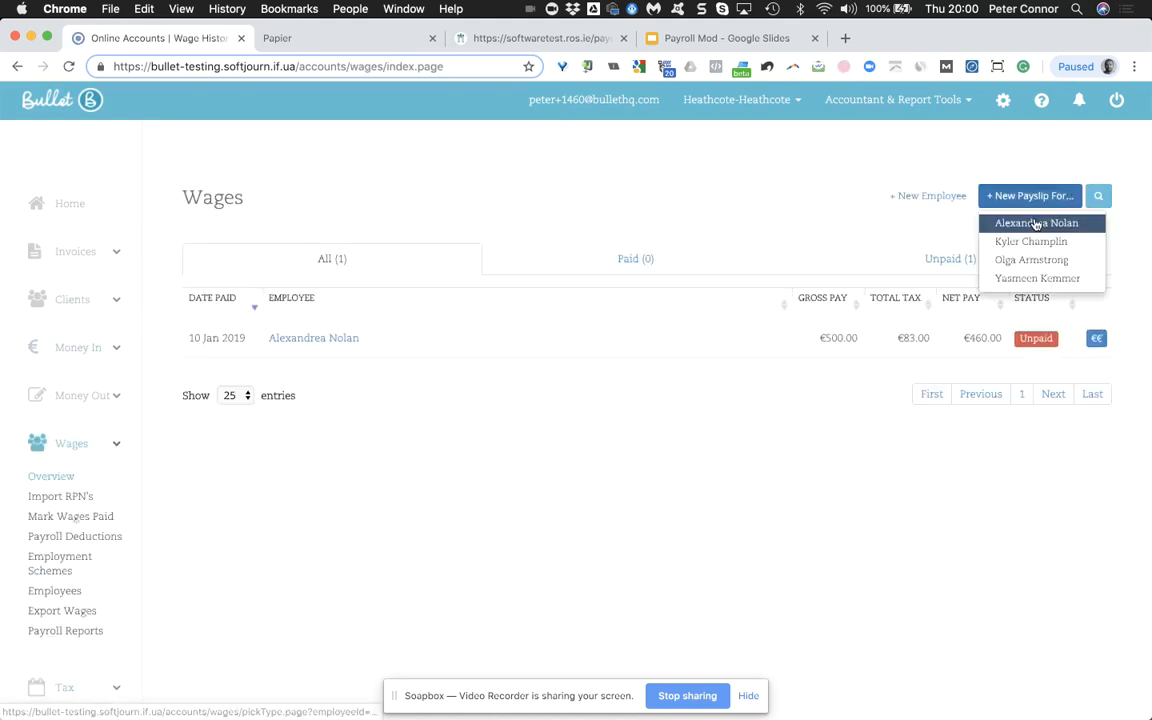
click(1036, 223)
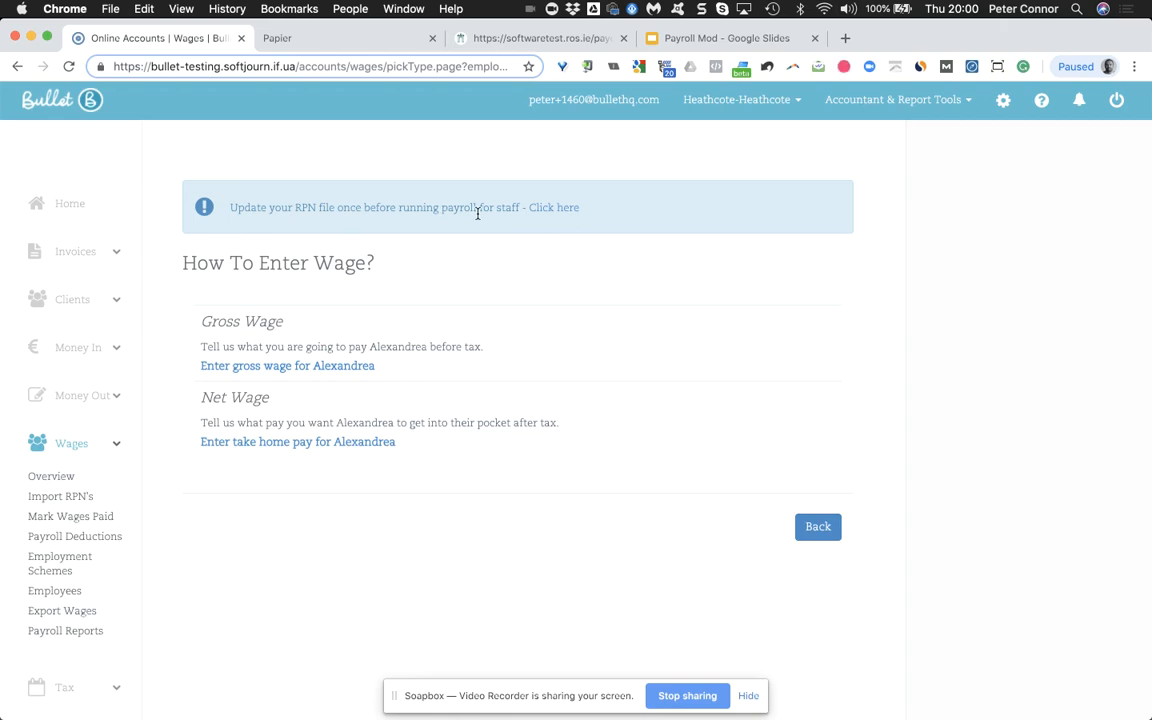
Look up the latest RPN records from Revenue before running payroll, entering the ROS certificate password
click(562, 212)
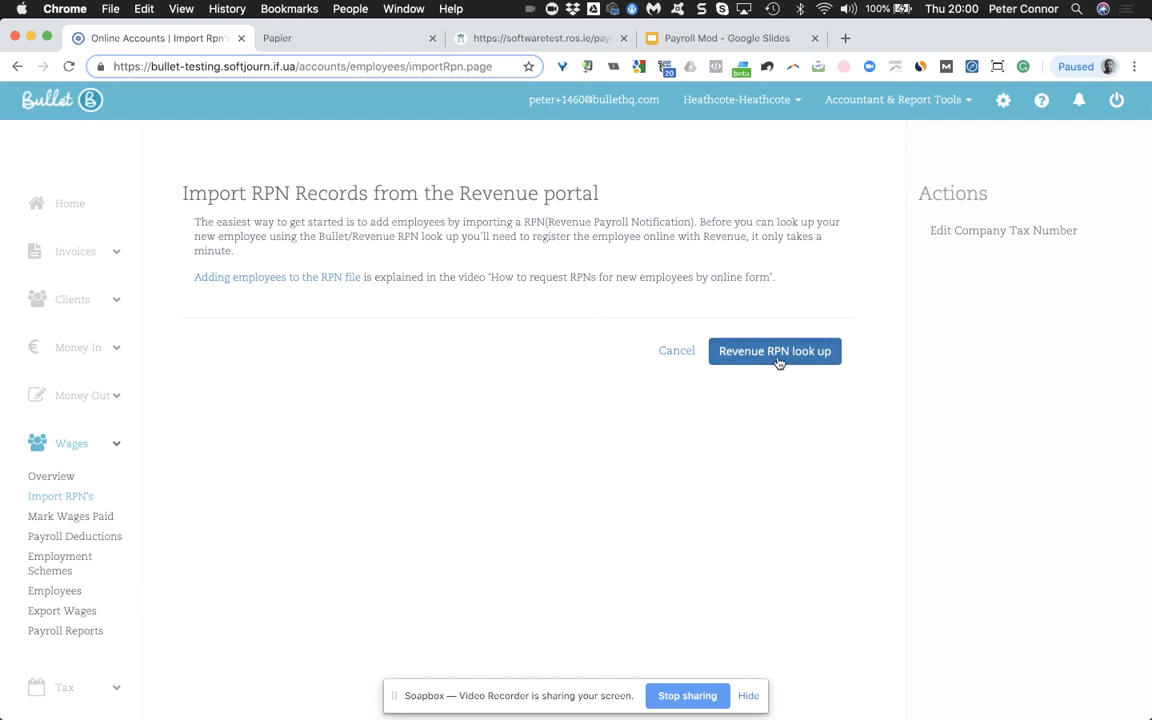
click(778, 358)
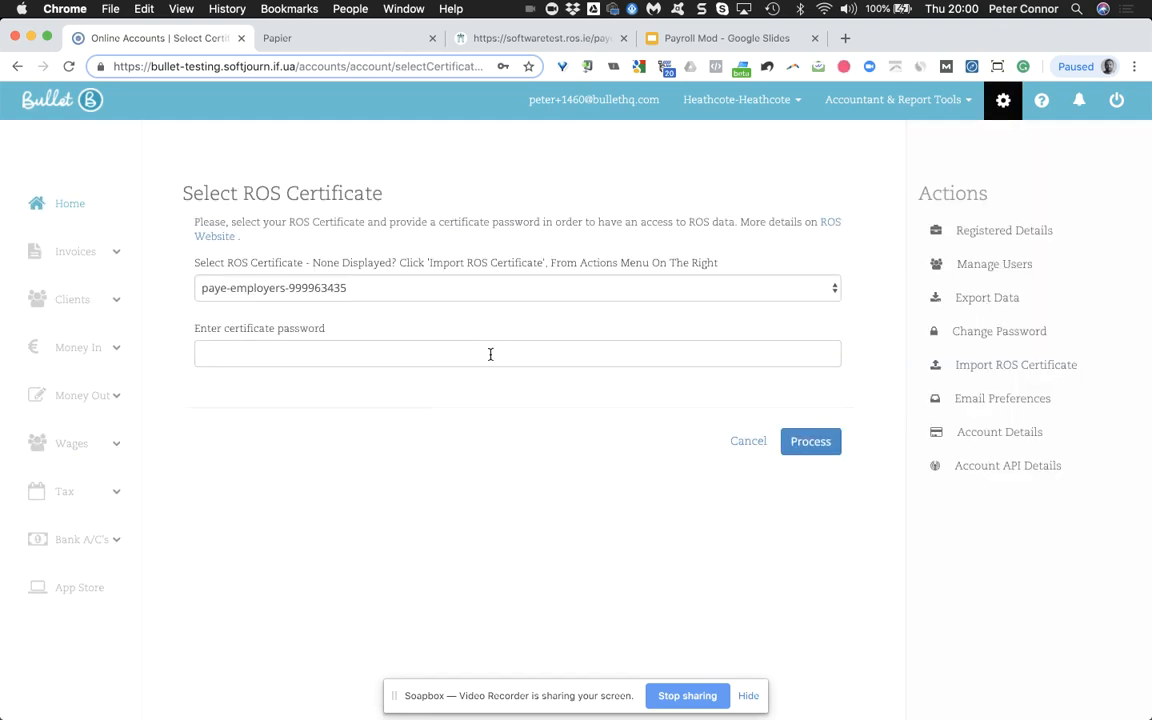
click(490, 354)
key(super+v)
click(826, 452)
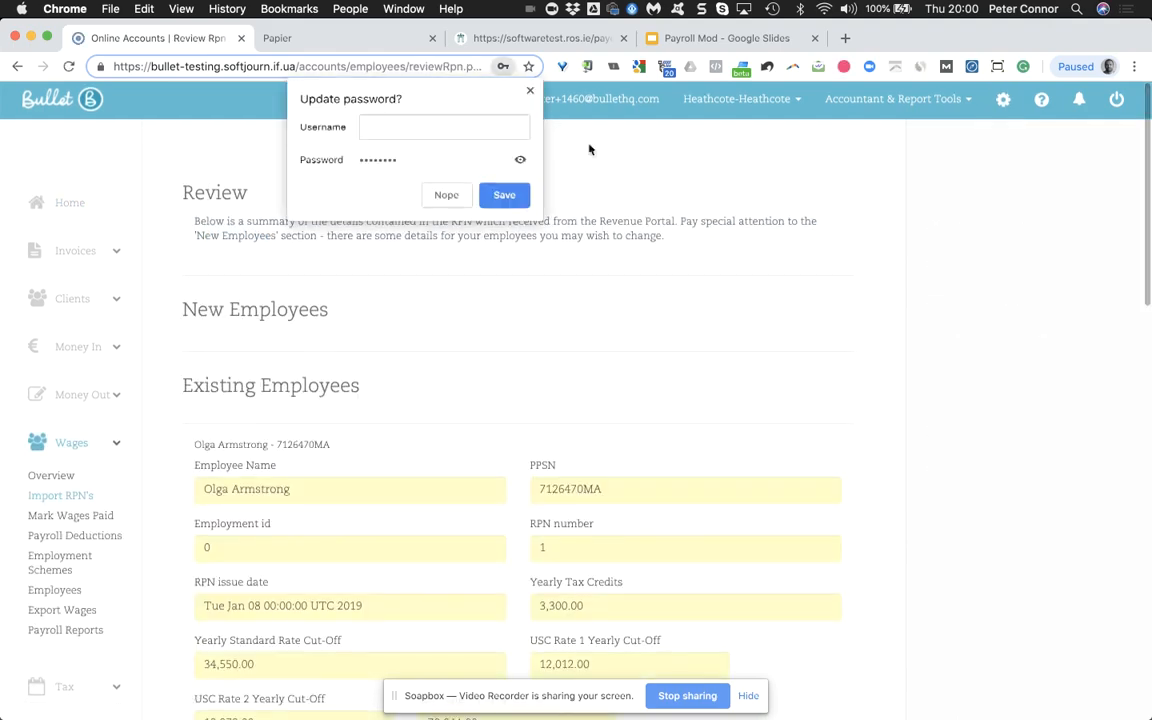
Review the imported RPN details of the existing employees and save them
scroll(599, 159, down, 5)
scroll(599, 159, down, 5)
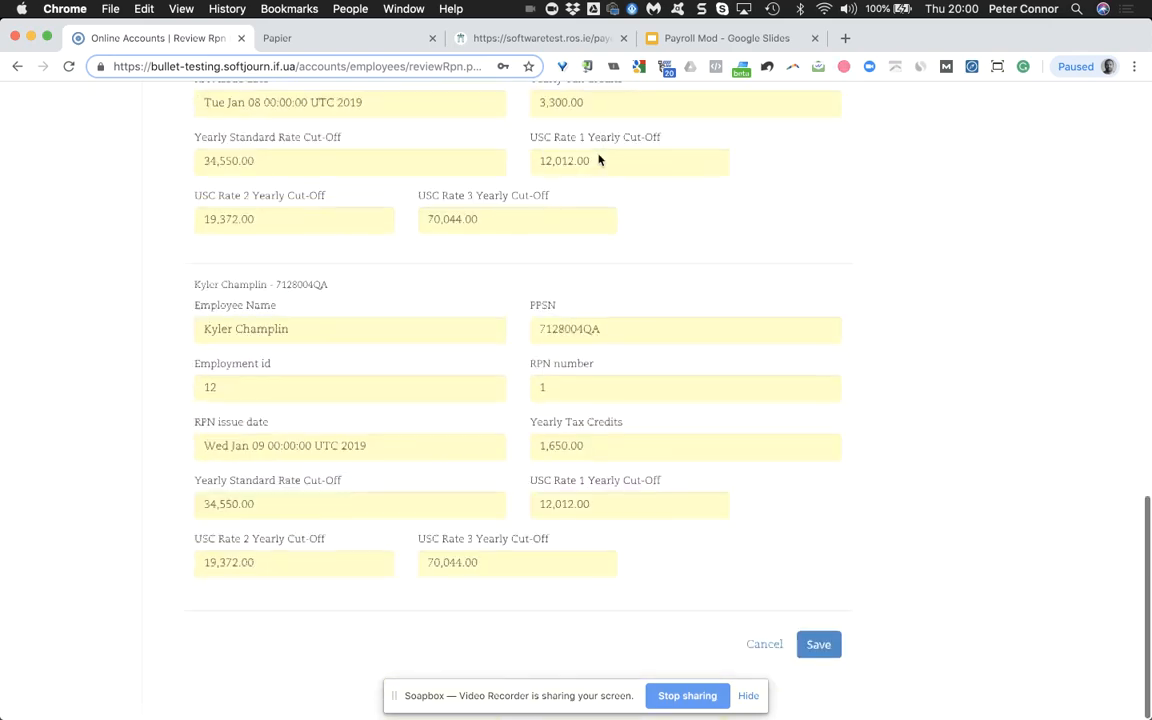
click(820, 665)
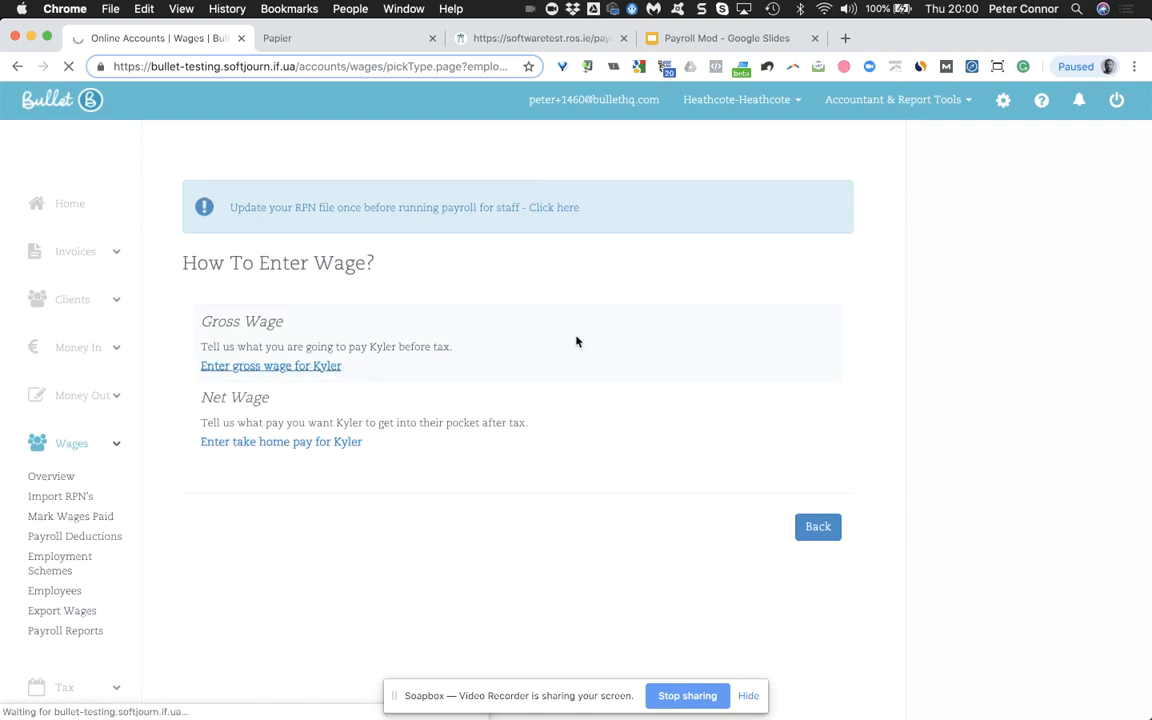
Mark the second employee's gross-wage payslip as paid from Current Account and set the monthly wage to €1000
click(596, 397)
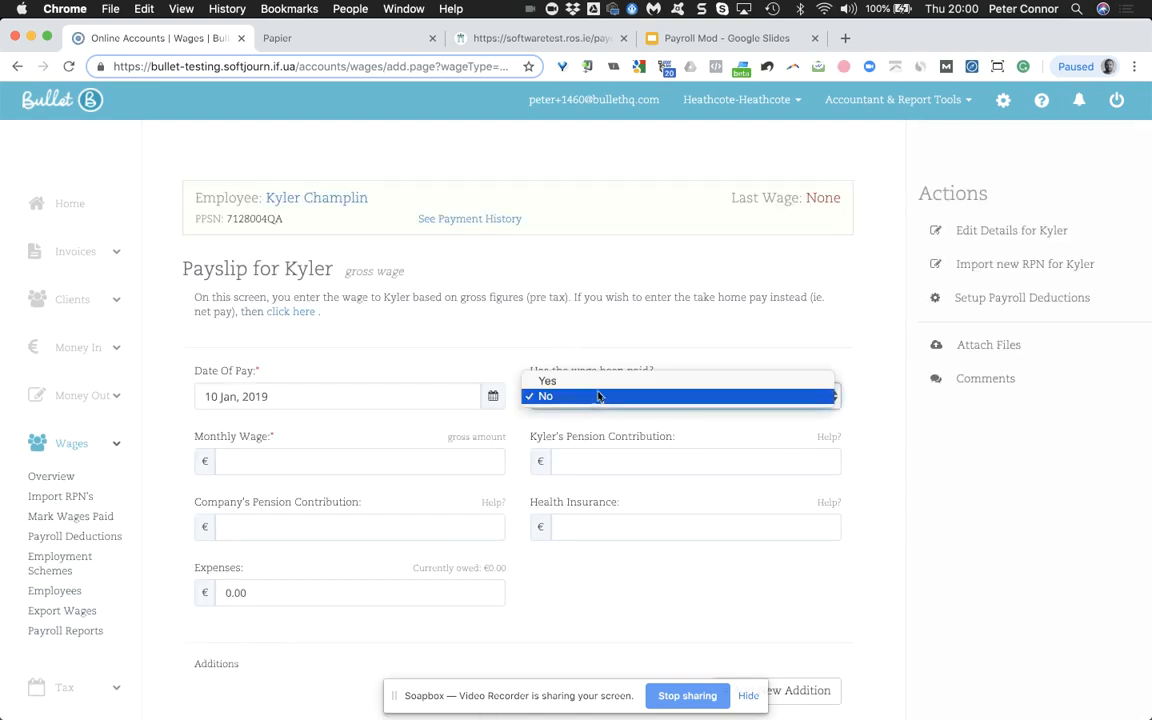
click(548, 381)
click(413, 466)
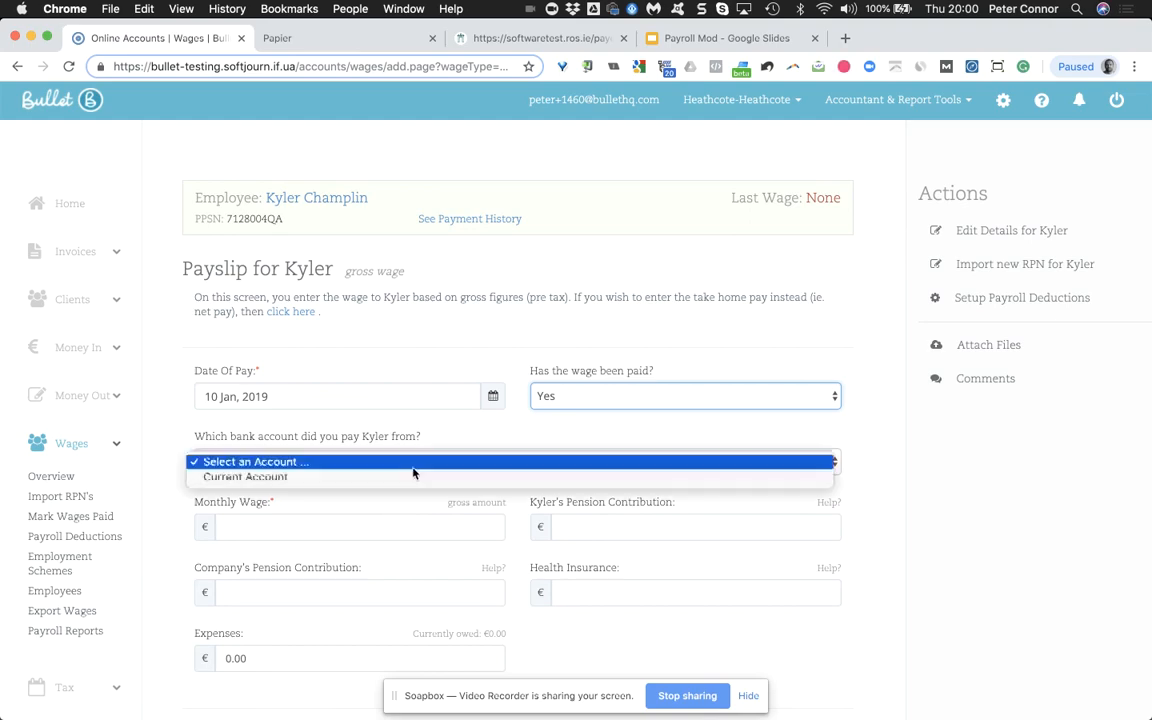
click(413, 476)
click(390, 524)
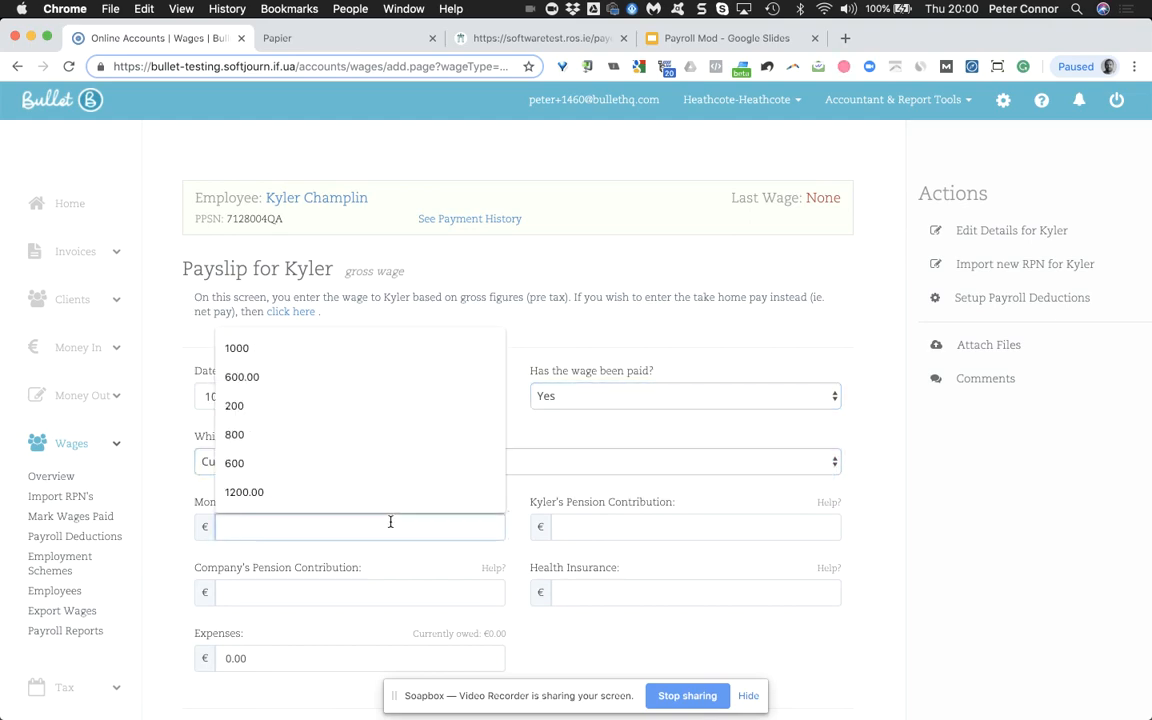
text(1000)
double_click(851, 500)
scroll(850, 501, down, 3)
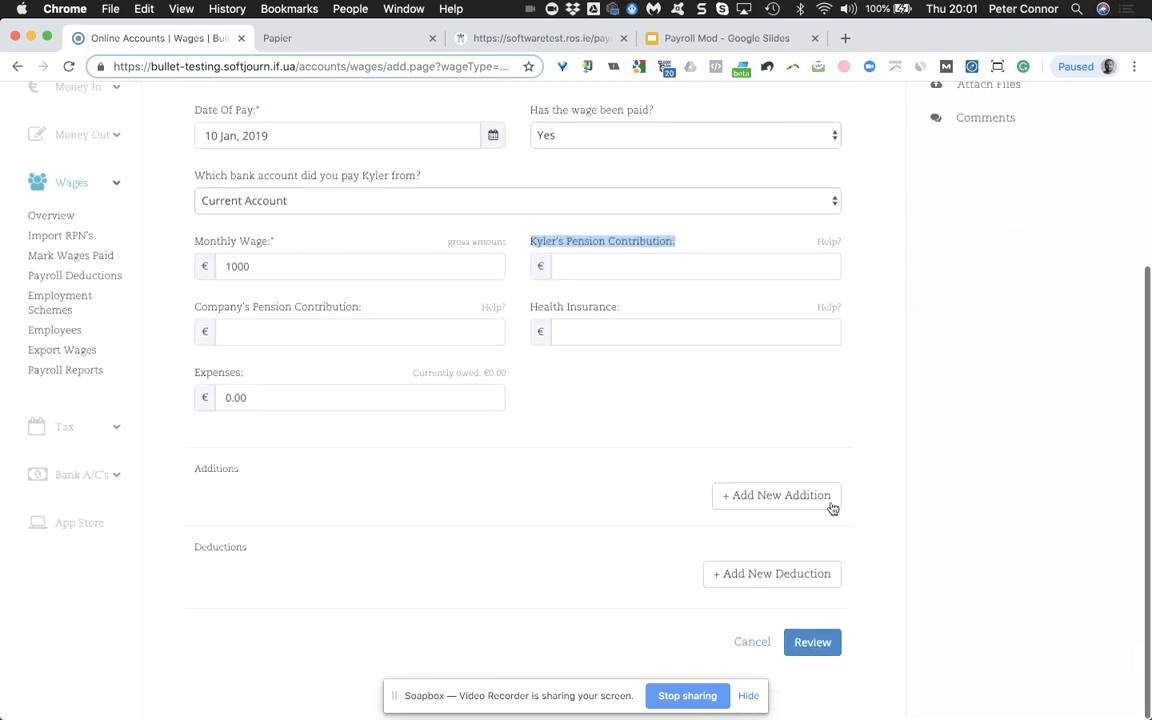
Leave the expenses at 0.00, then review and save the second employee's payslip
click(231, 401)
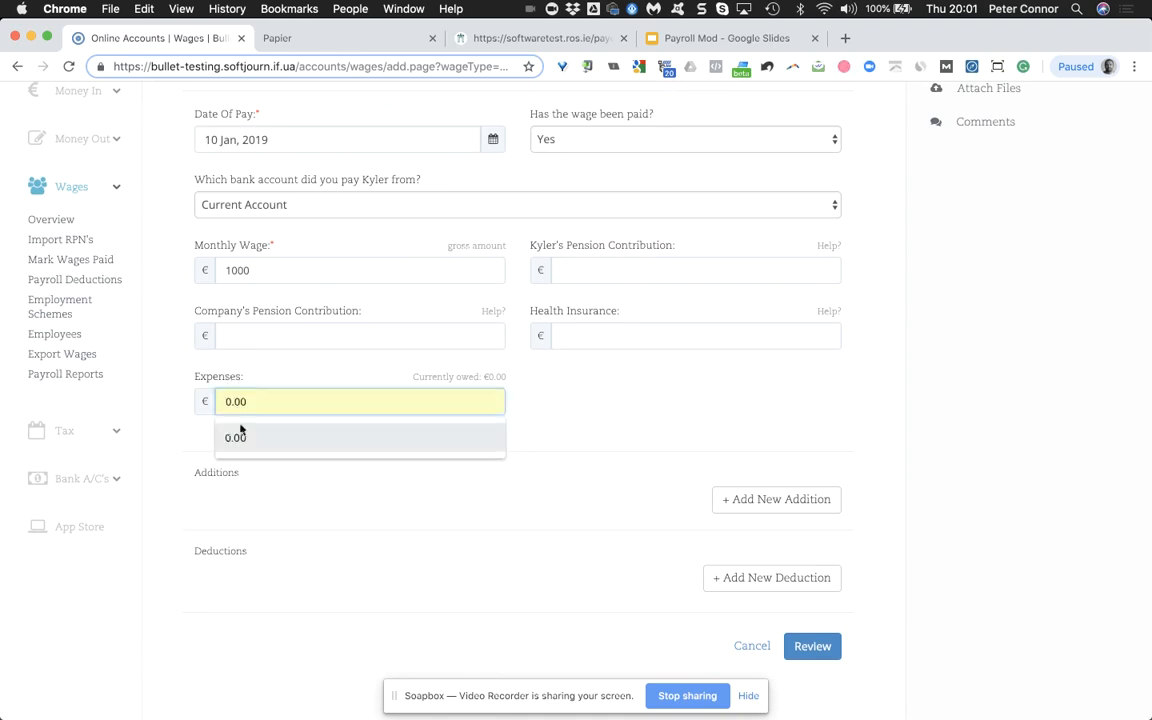
click(892, 385)
scroll(871, 445, down, 1)
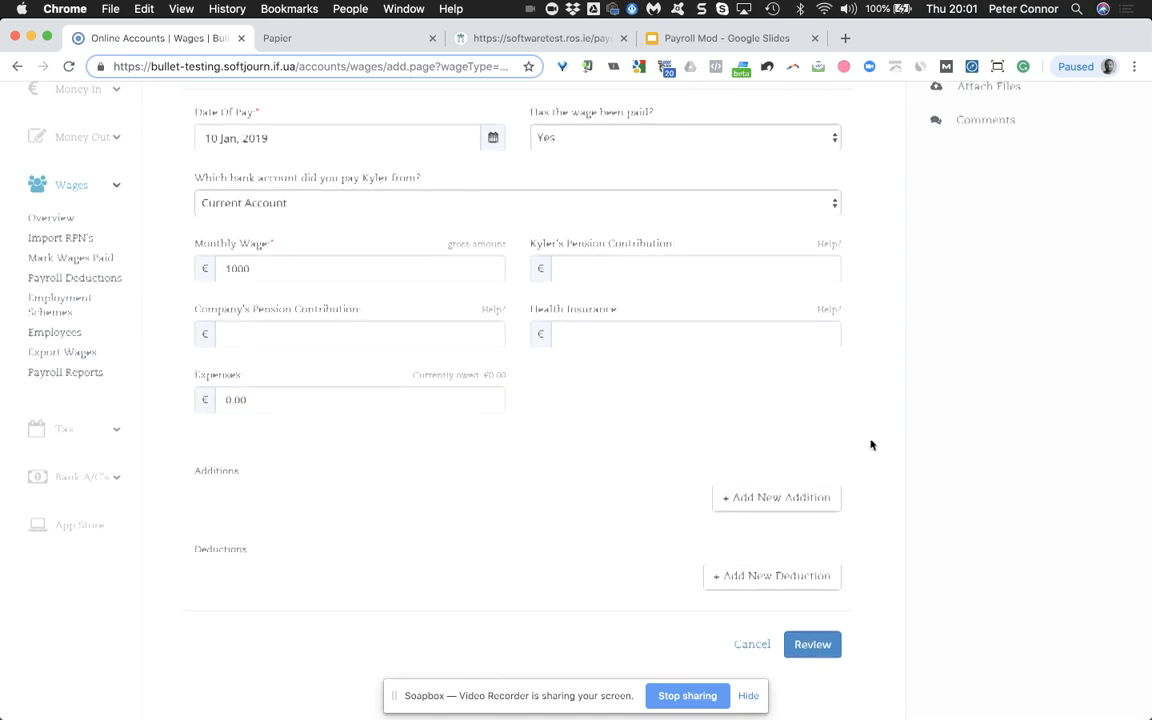
click(812, 645)
scroll(803, 651, down, 5)
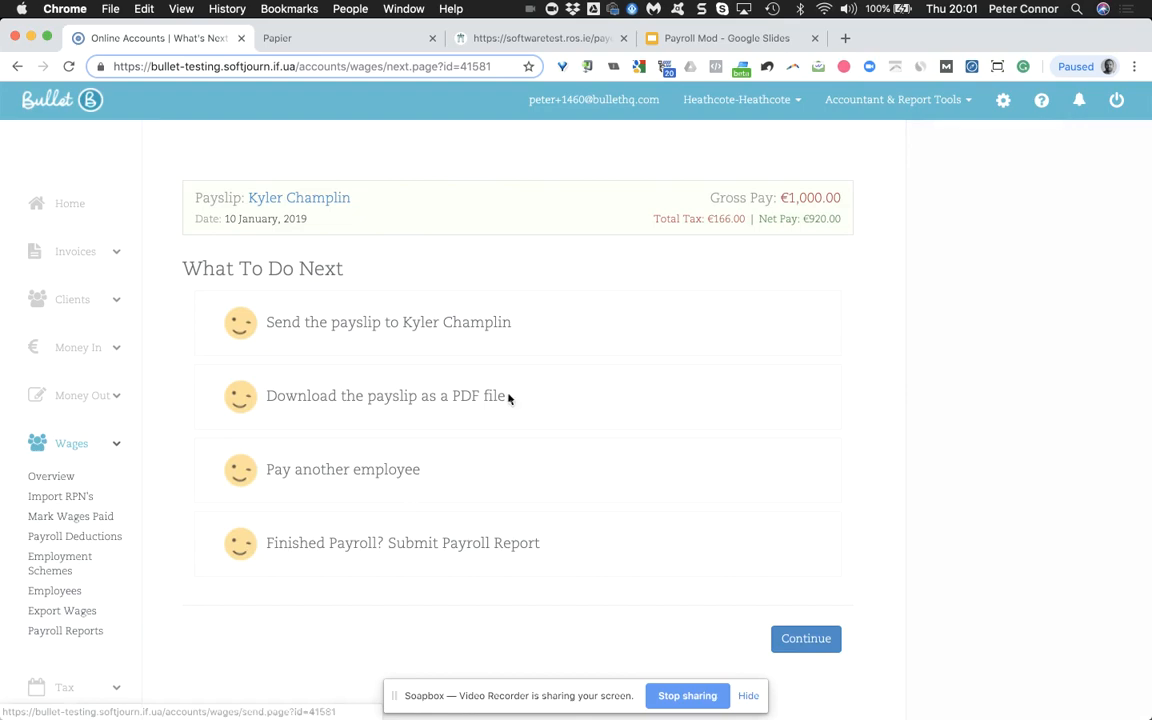
Finish payroll by opening the payroll report and compare both employees' wage statuses since the last submission
click(395, 545)
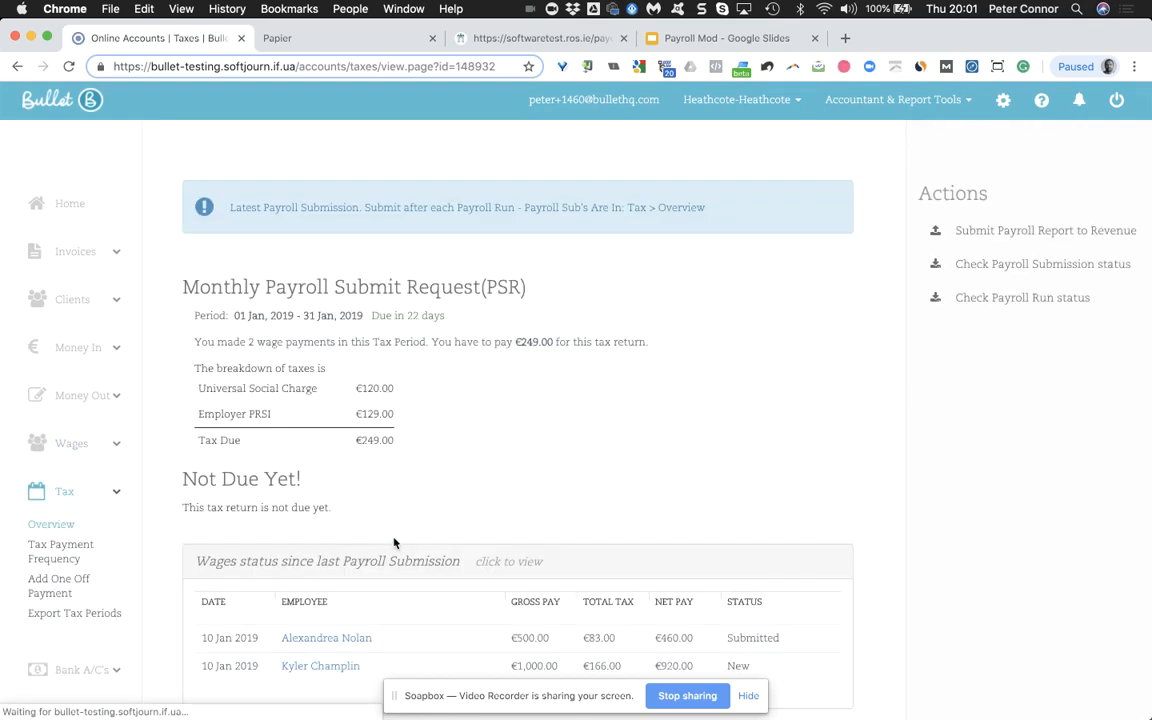
scroll(720, 372, down, 1)
scroll(720, 372, down, 3)
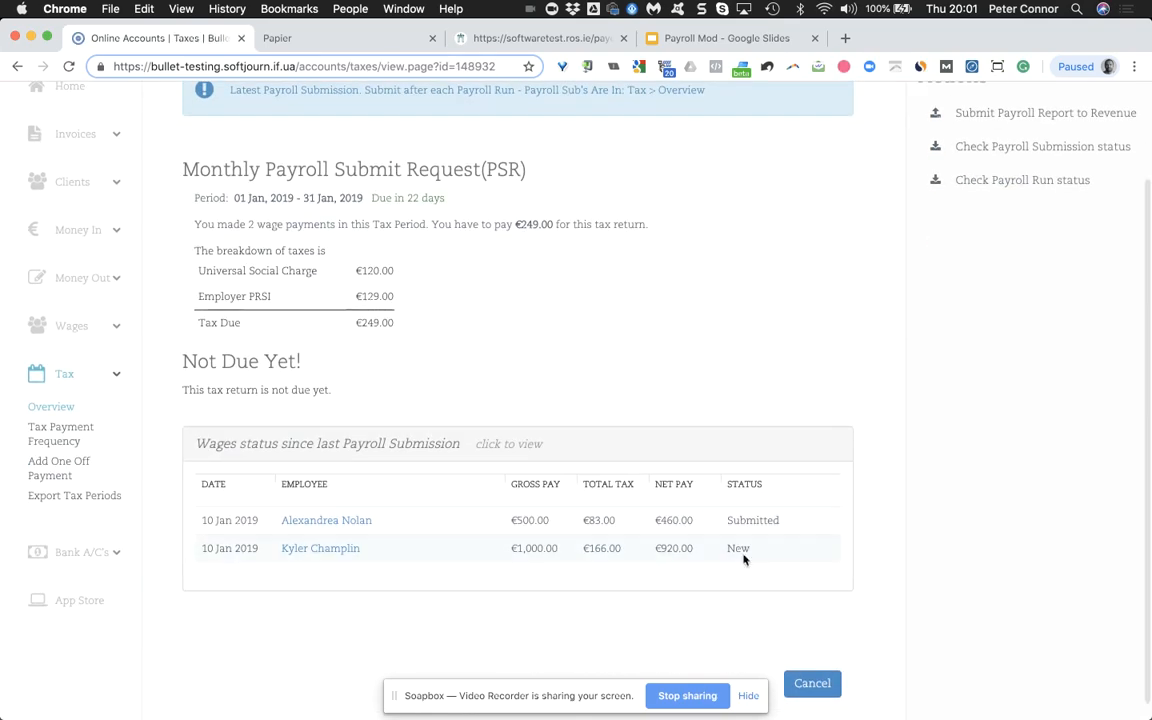
double_click(735, 521)
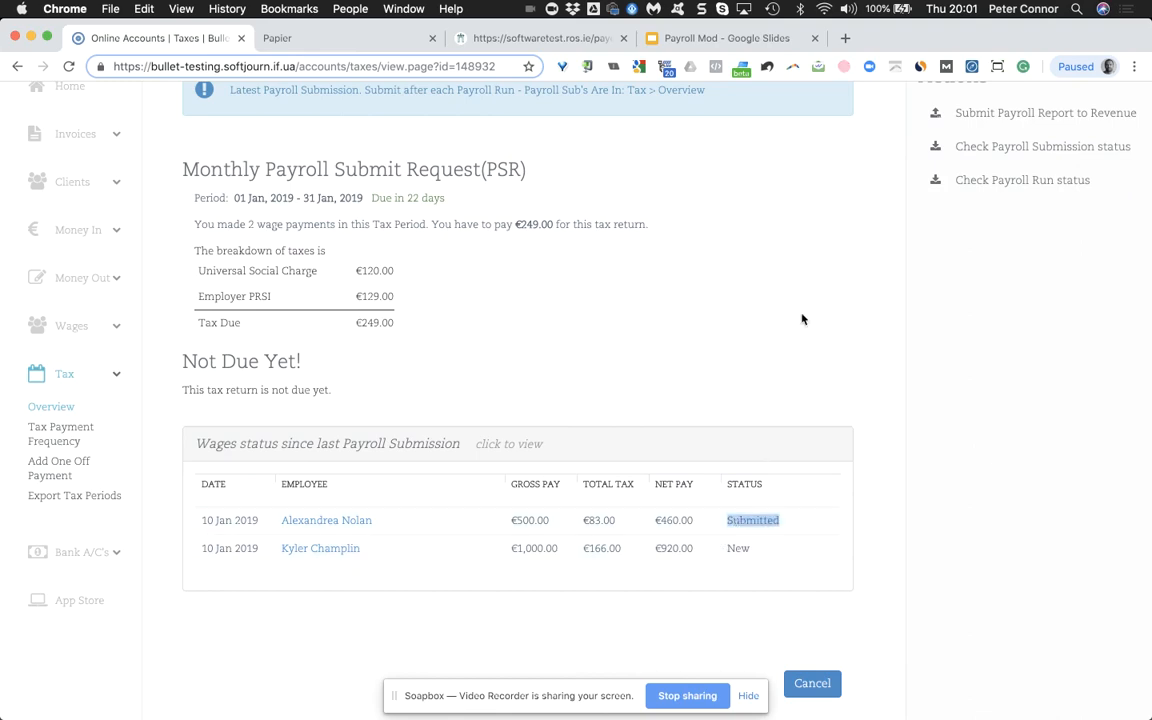
scroll(801, 318, up, 3)
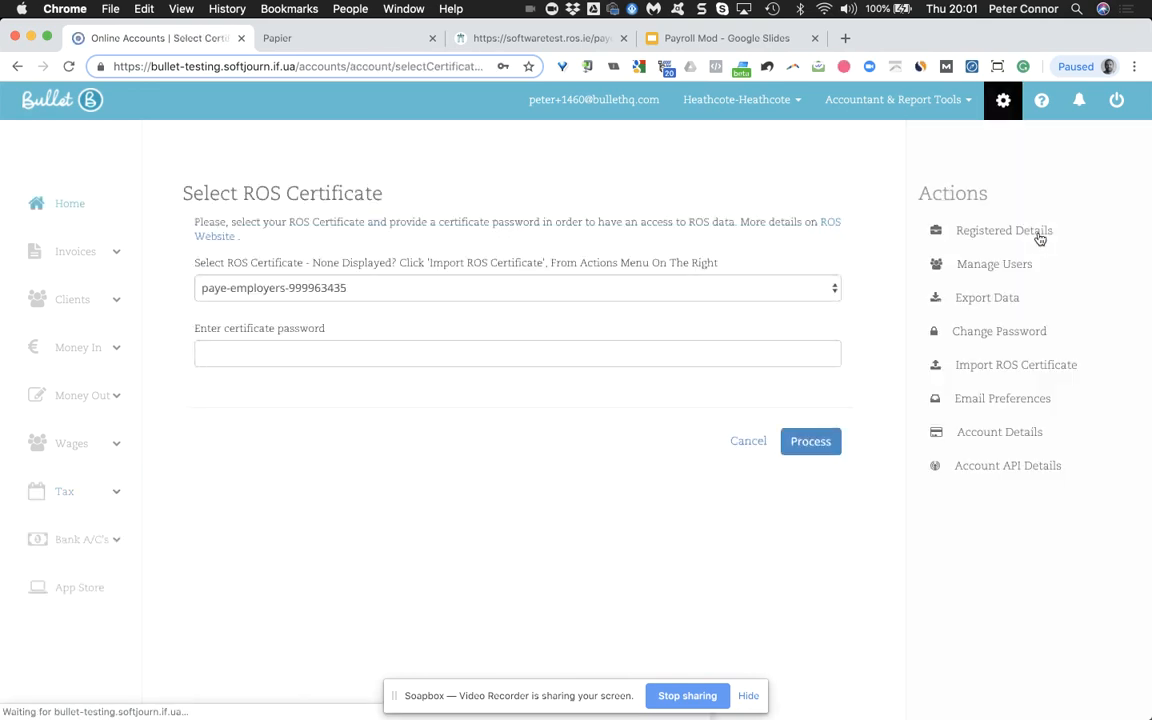
Submit the payroll report to Revenue by entering the ROS certificate password, and check both employees' wage statuses
click(469, 347)
text(********)
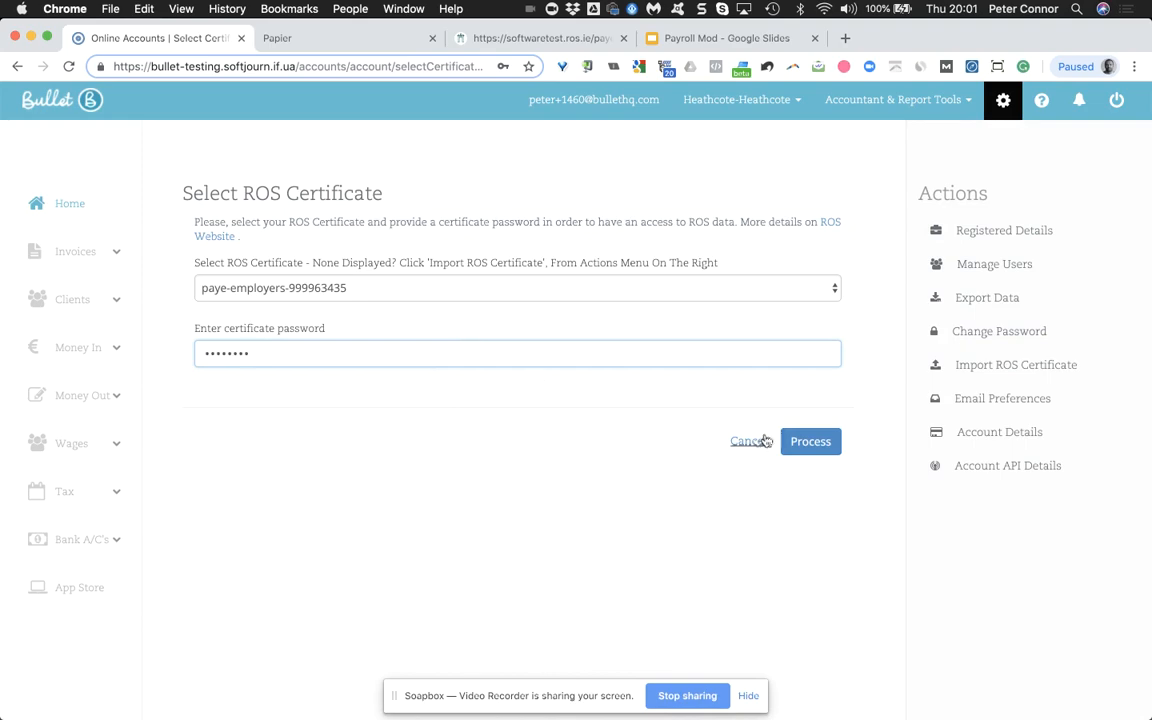
click(809, 443)
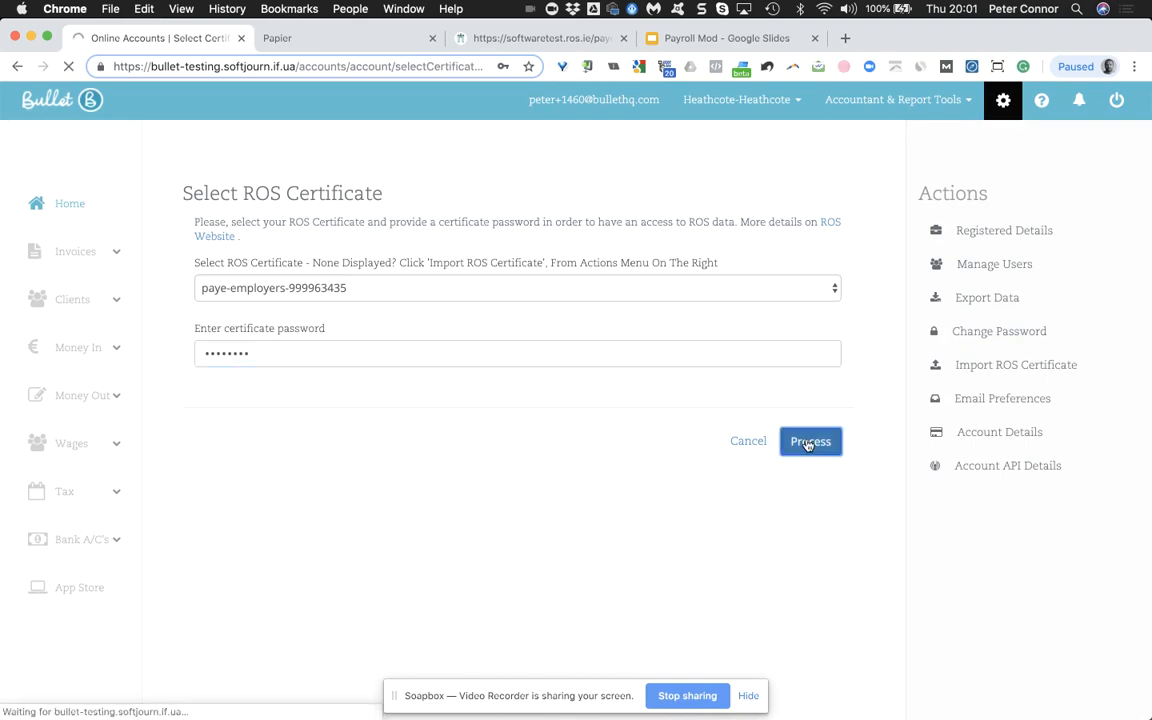
scroll(805, 445, down, 5)
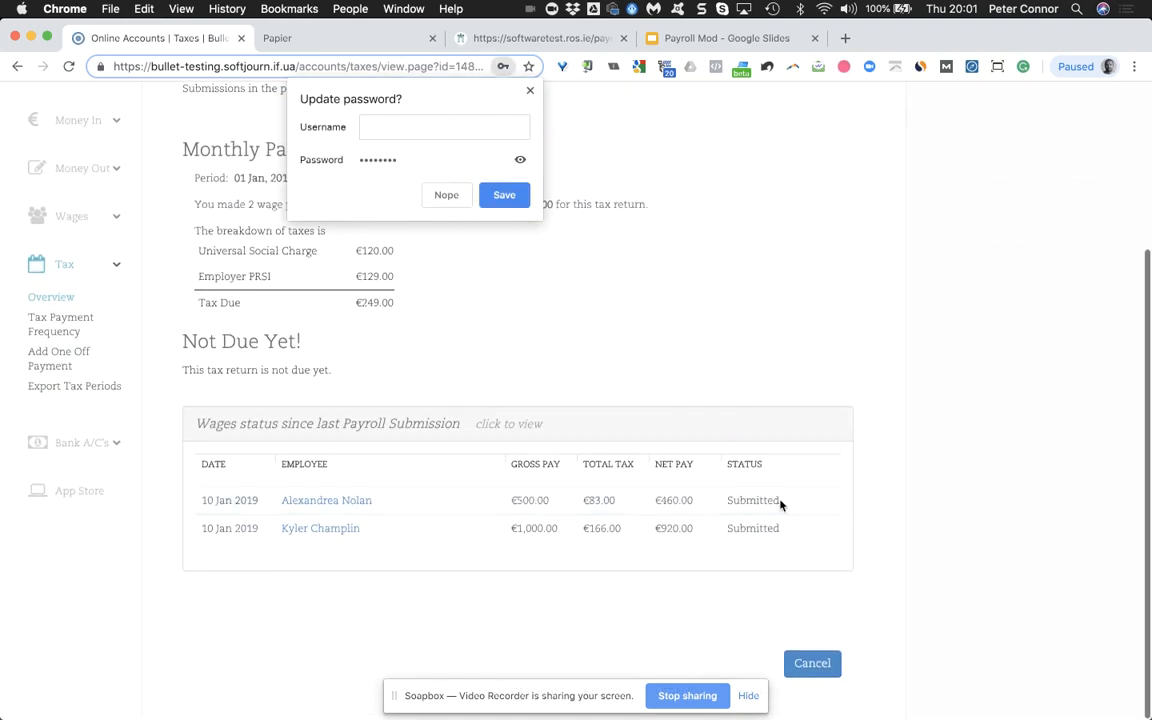
click(782, 505)
double_click(743, 530)
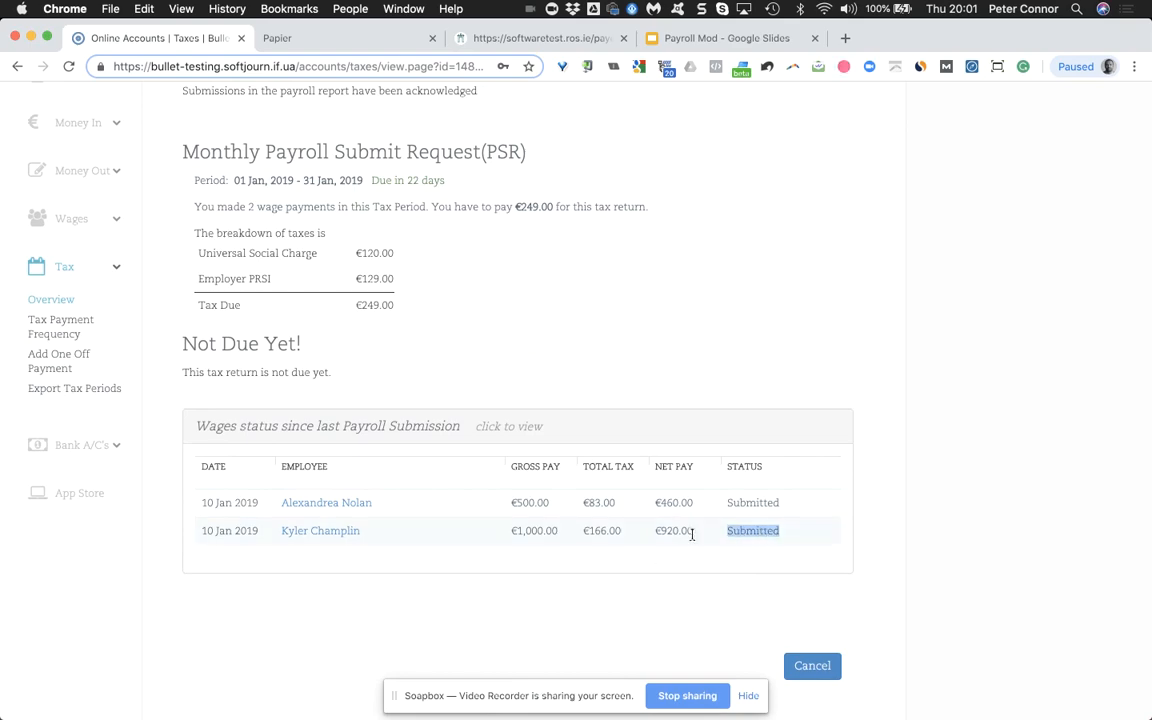
Check the payroll submission status with Revenue, authorising the request with the ROS certificate password
scroll(778, 375, up, 5)
click(1012, 231)
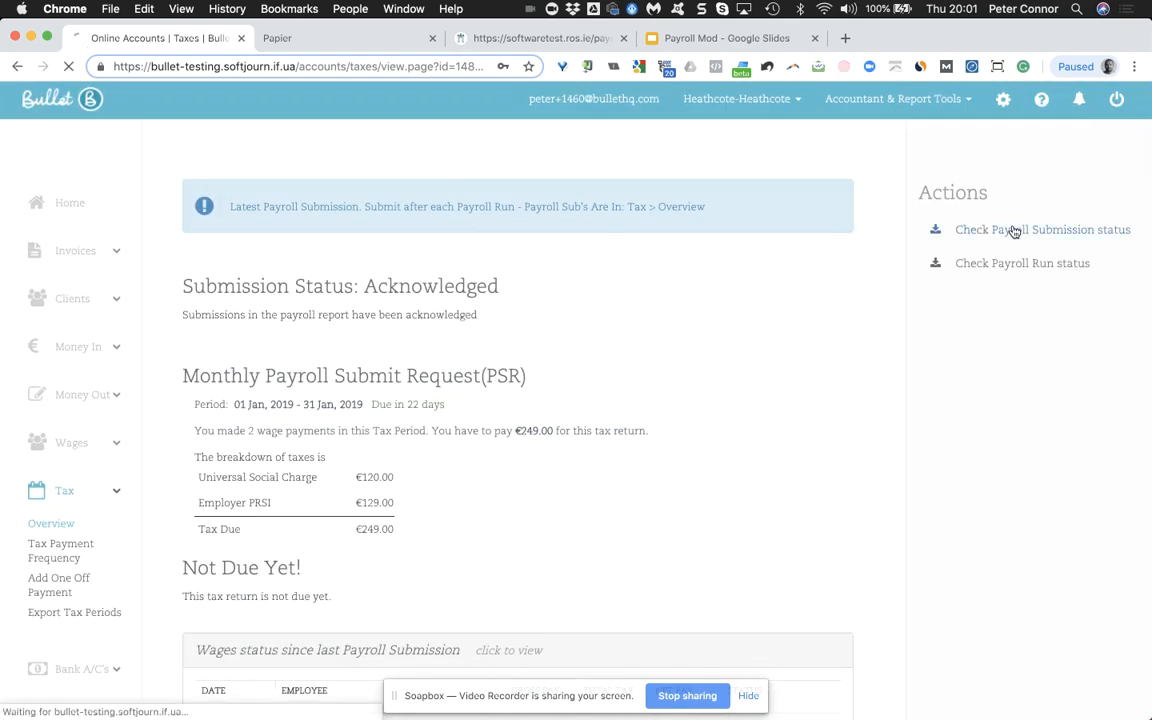
click(430, 363)
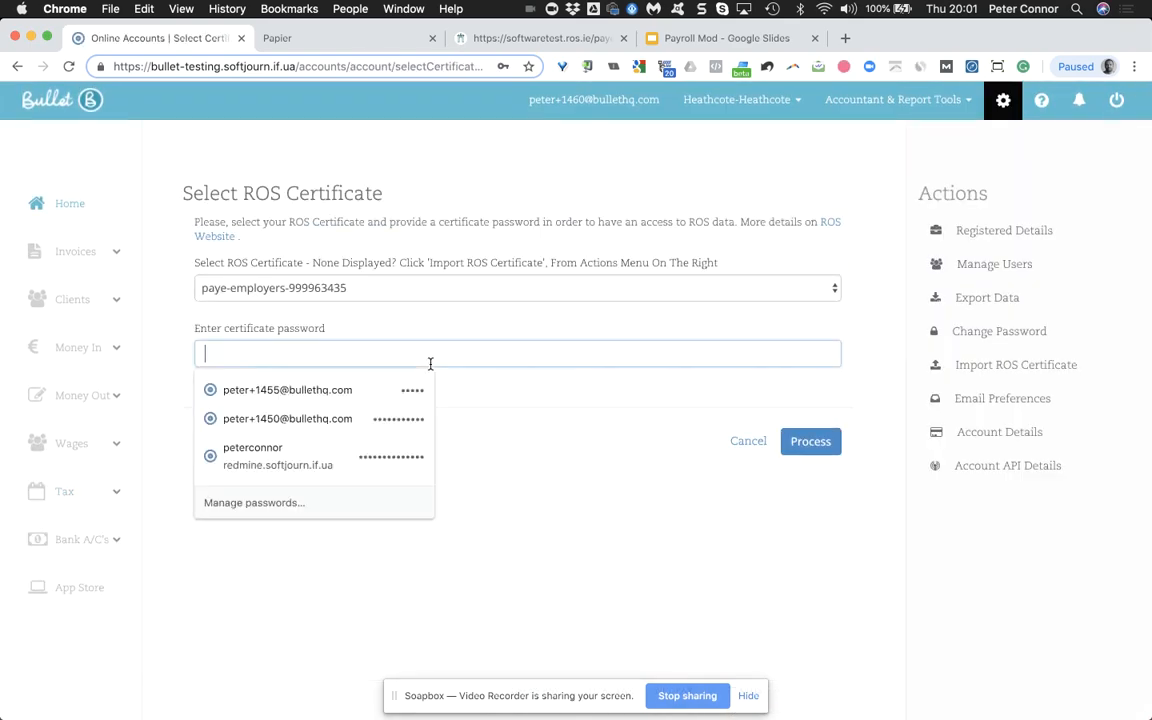
key(super+v)
click(798, 454)
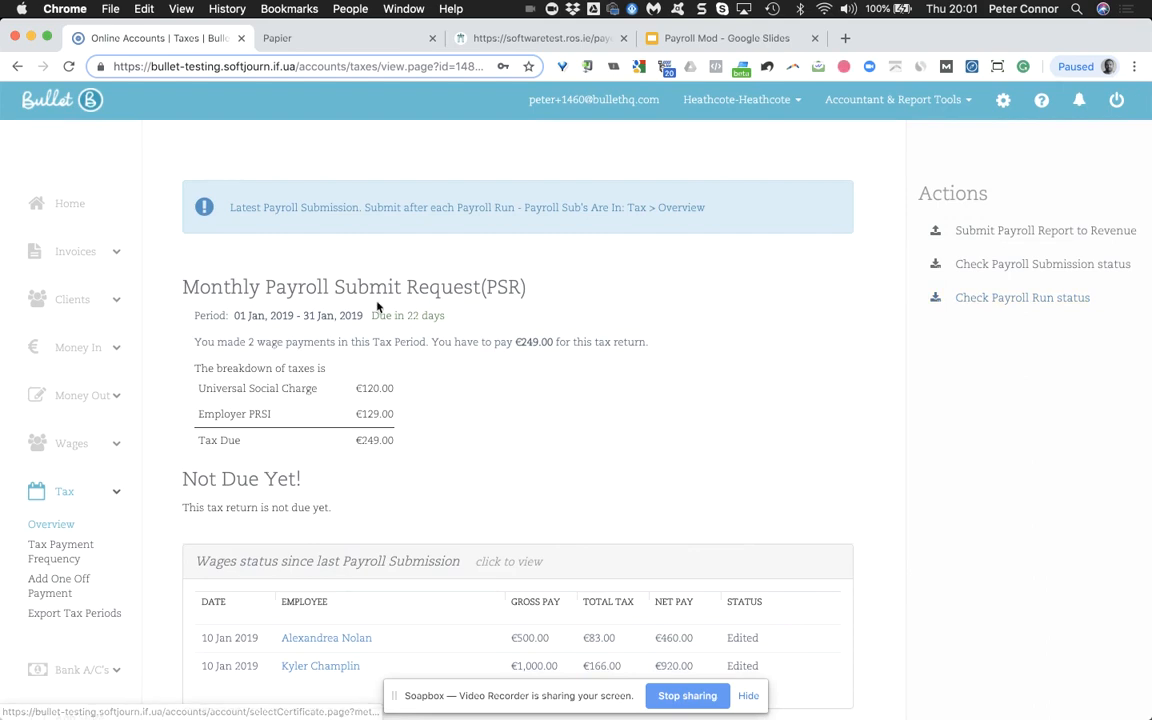
Check the payroll run status with Revenue, authorising the request with the ROS certificate password
click(984, 300)
click(558, 355)
key(super+v)
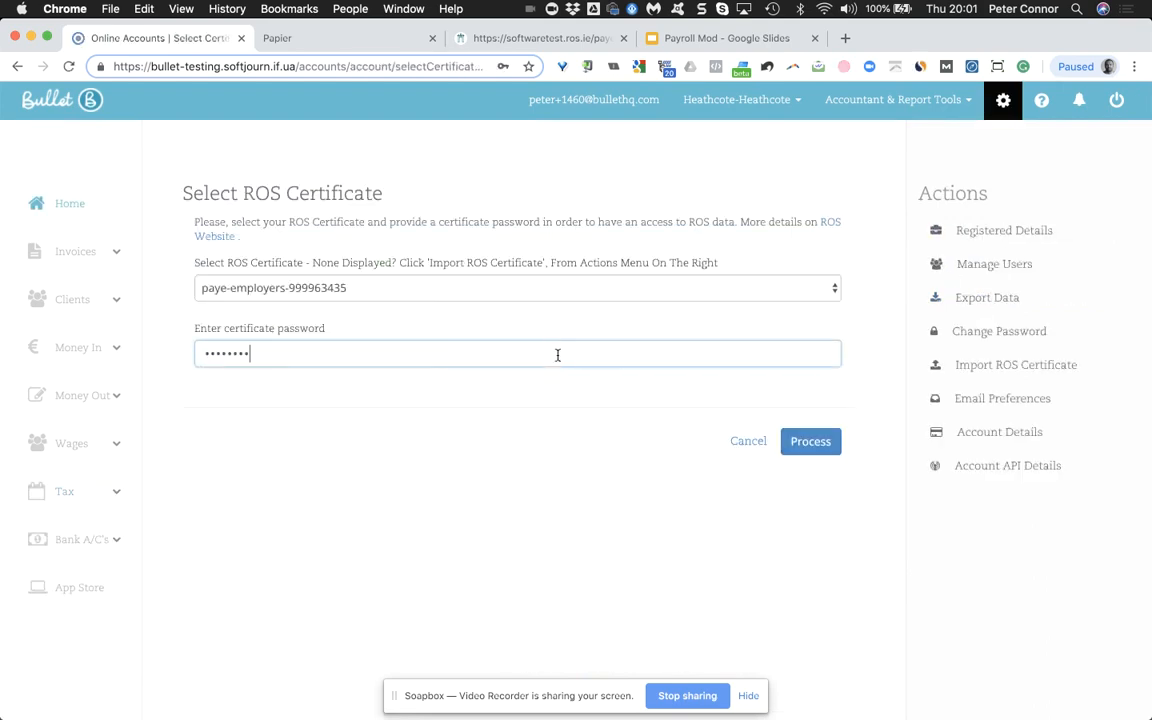
click(812, 440)
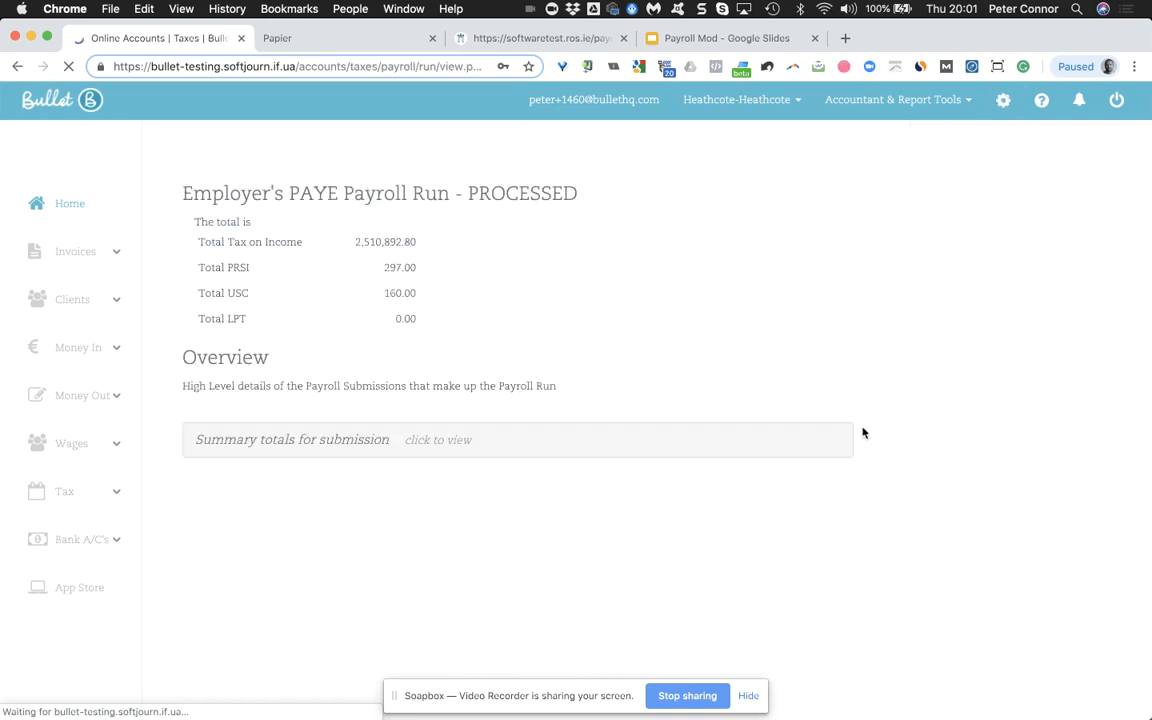
Expand the summary totals for submission in the payroll run and examine the last submission's status, amounts and wage count
click(347, 445)
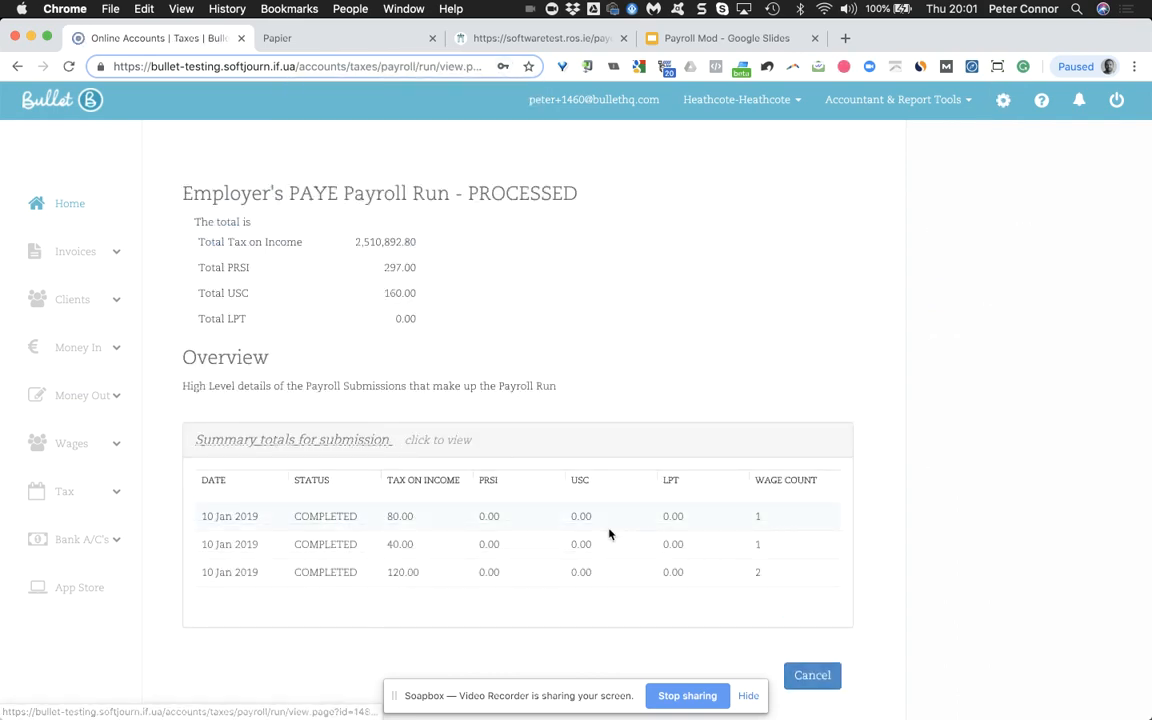
scroll(610, 535, down, 1)
drag(774, 535, 271, 538)
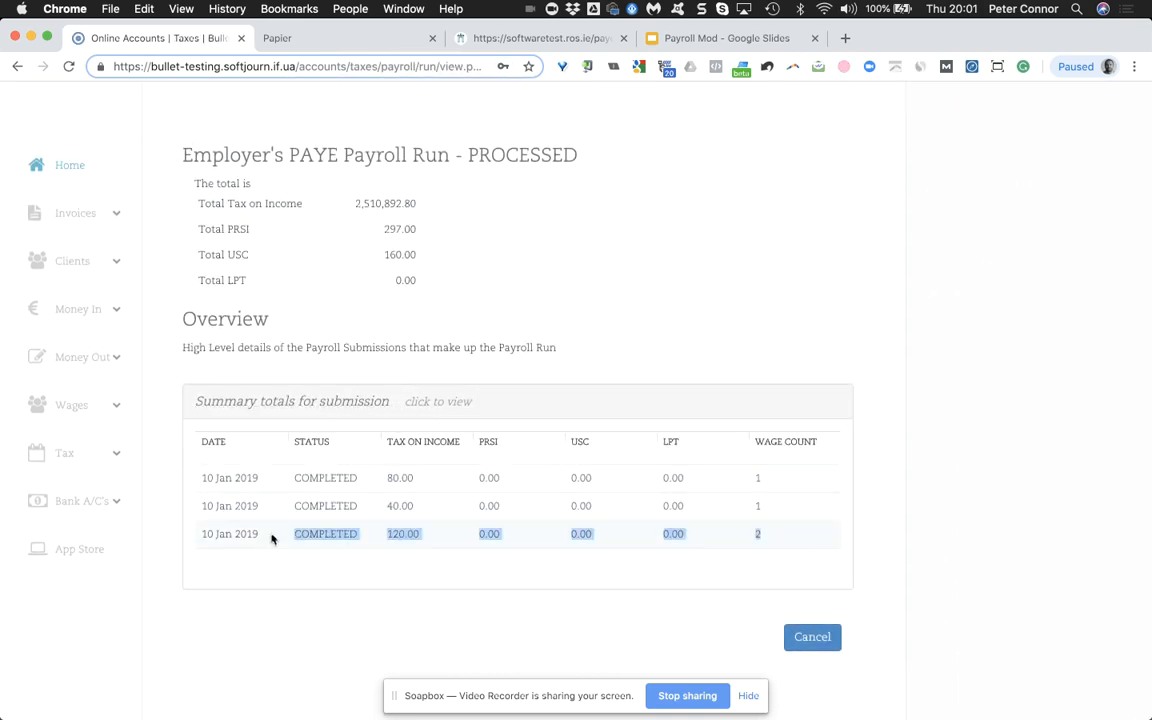
click(706, 310)
scroll(600, 285, up, 1)
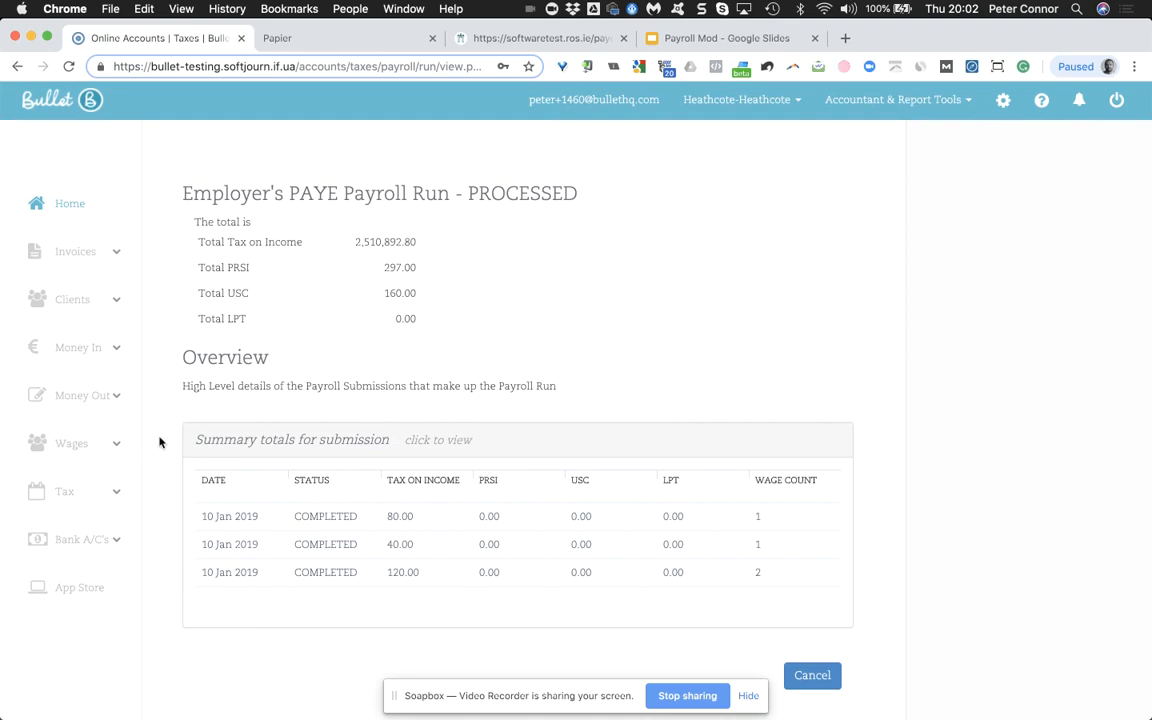
Return to the Monthly Payroll Submit Request for January 2019 and review the tax breakdown and wage statuses
scroll(345, 414, left, 5)
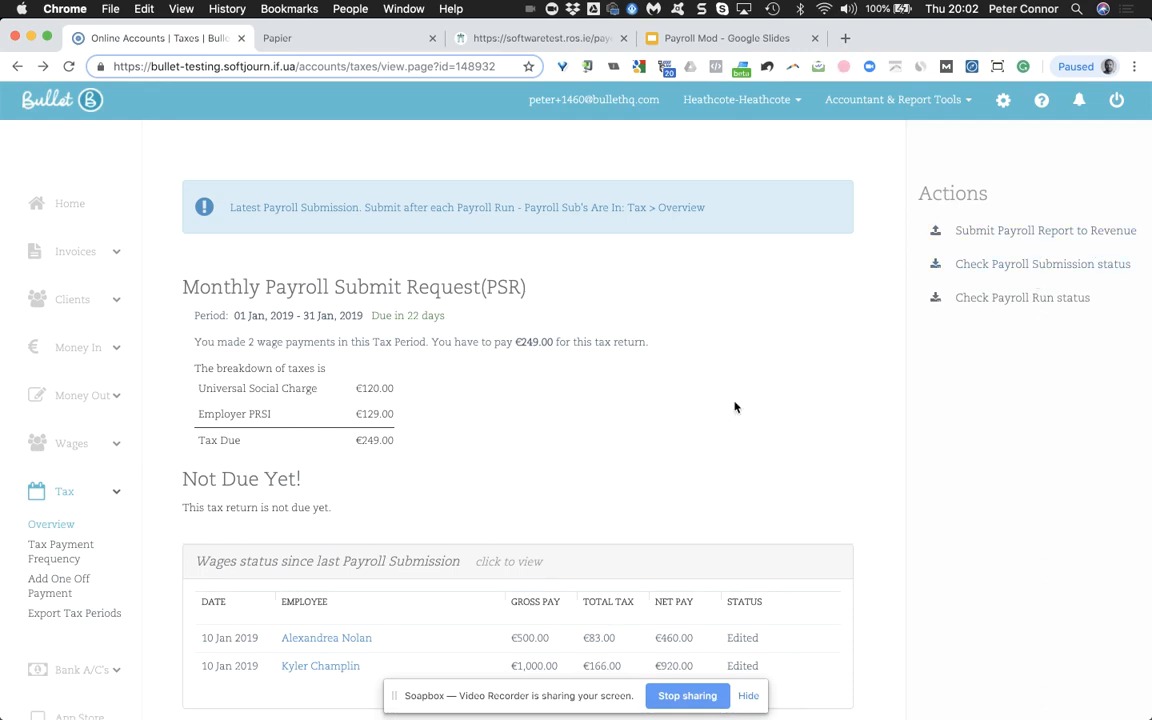
scroll(594, 478, down, 3)
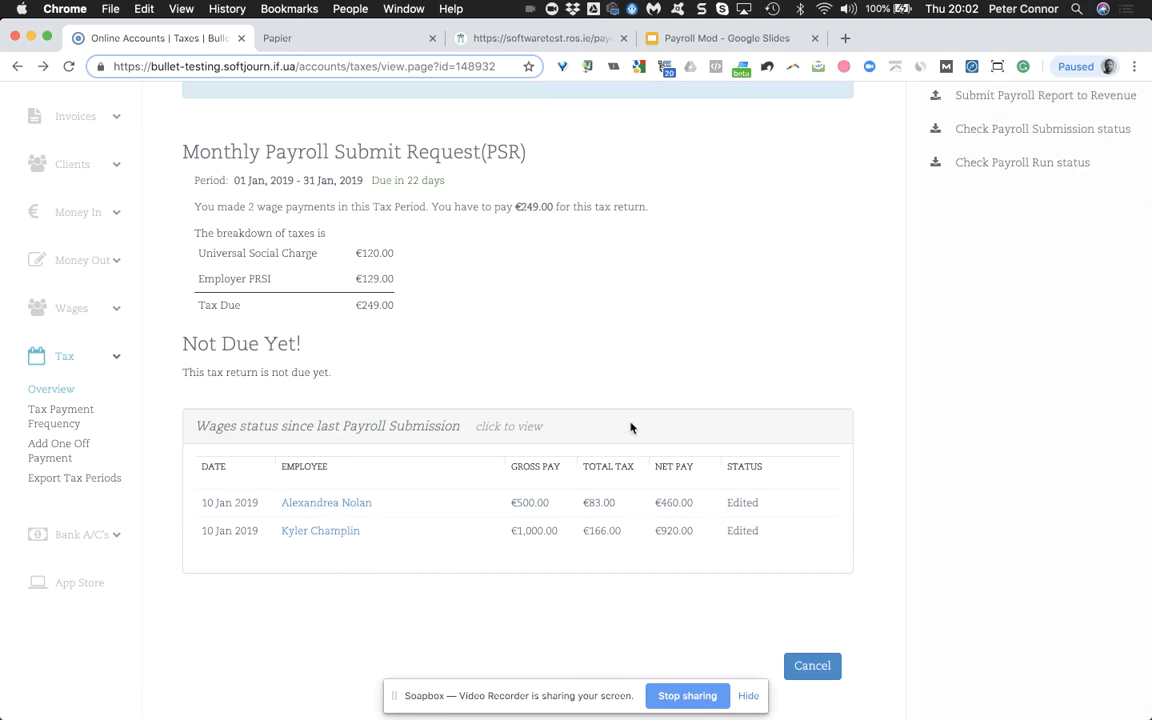
scroll(631, 428, up, 3)
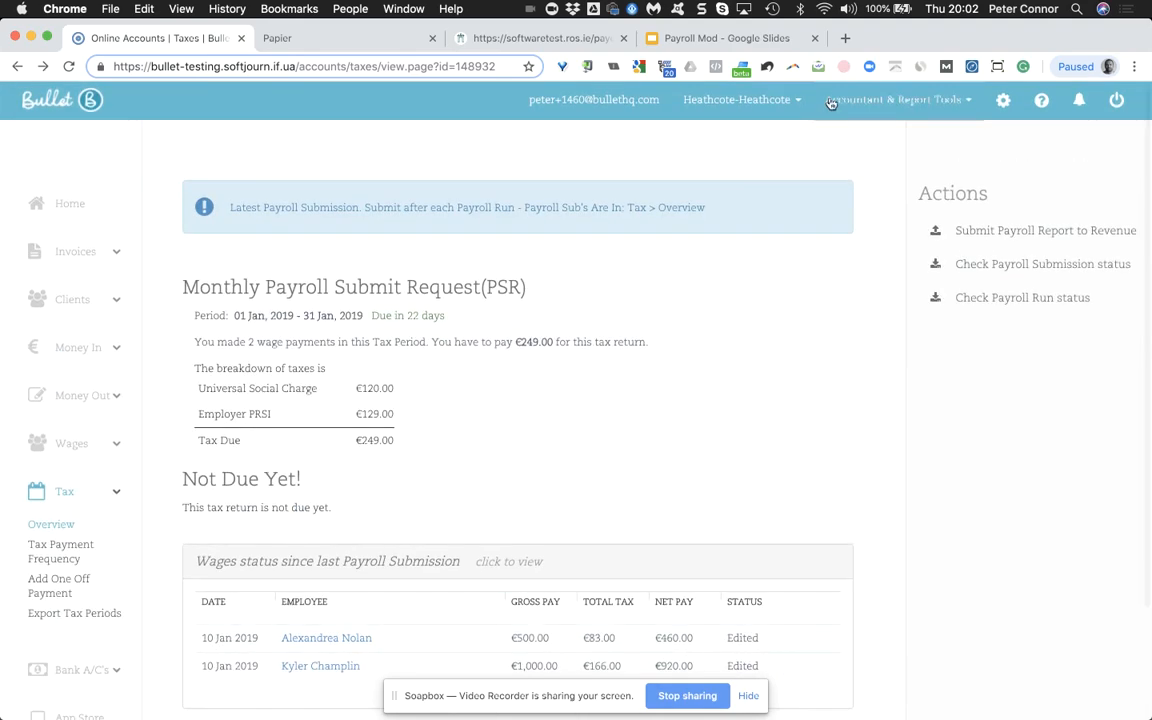